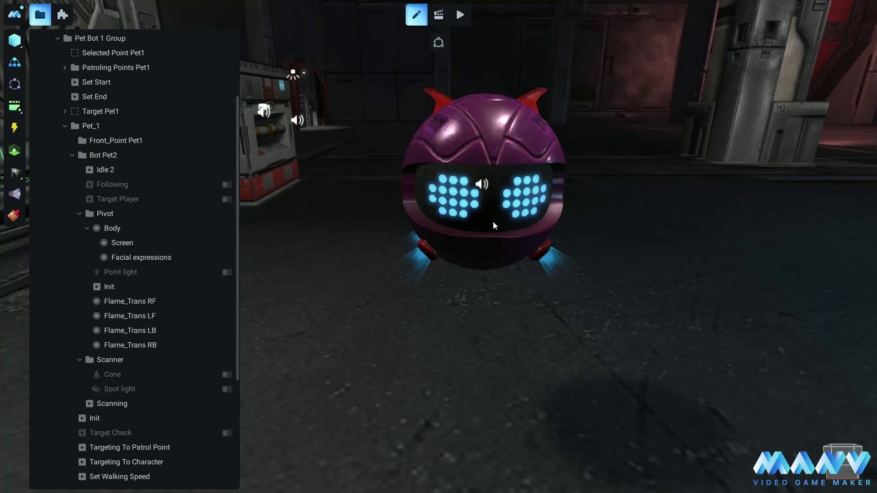
- Open the material settings of the pet robot's Facial expressions mesh
left_click(456, 206)
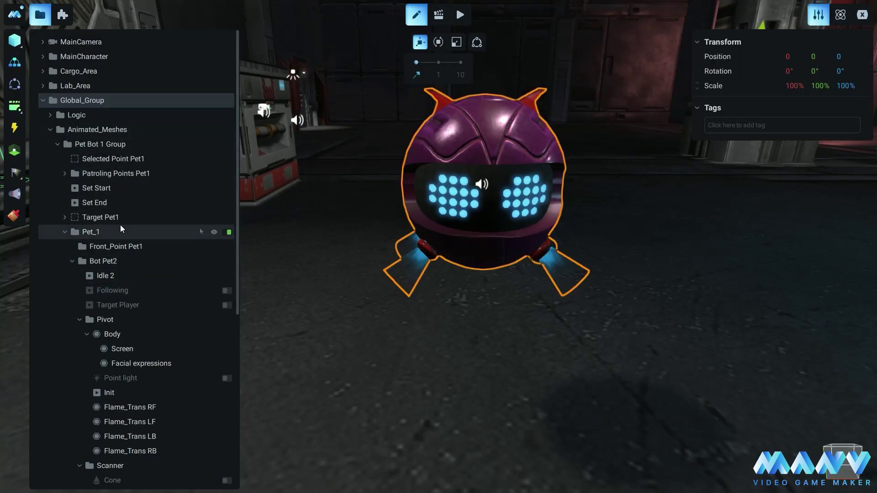
scroll(123, 219, "down", 5)
left_click(142, 245)
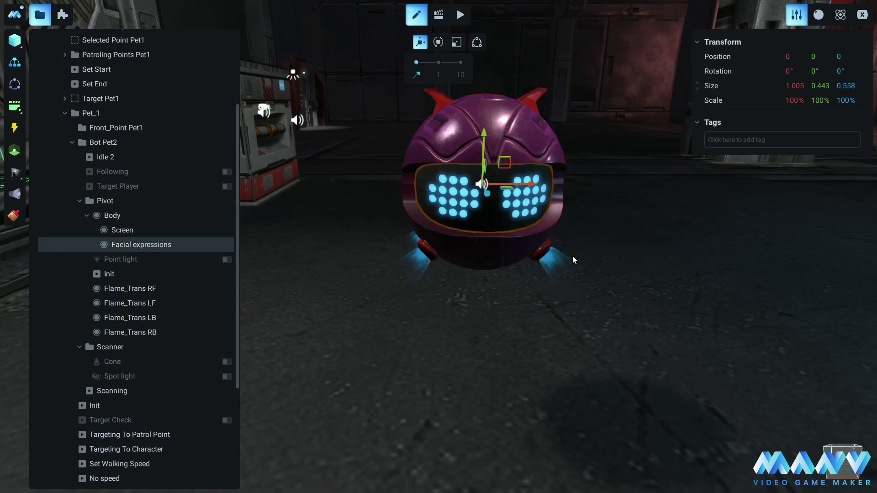
left_click(820, 16)
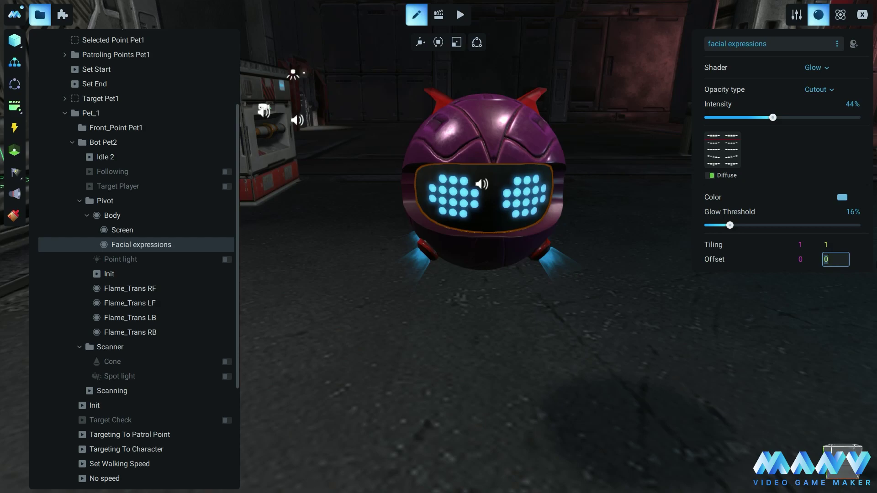
- Preview the facial expressions by trying vertical texture offsets of 20, 40, 60 and 80, and return the offset to 0
type("20")
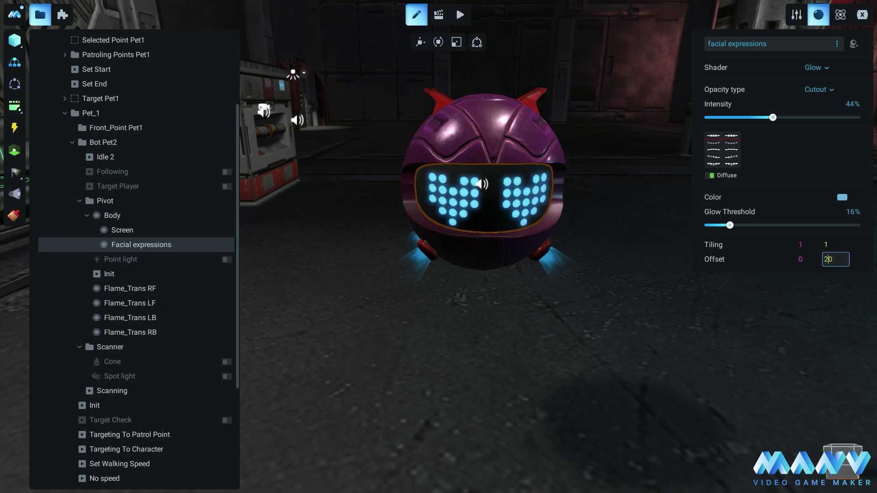
key("BackSpace")
type("4")
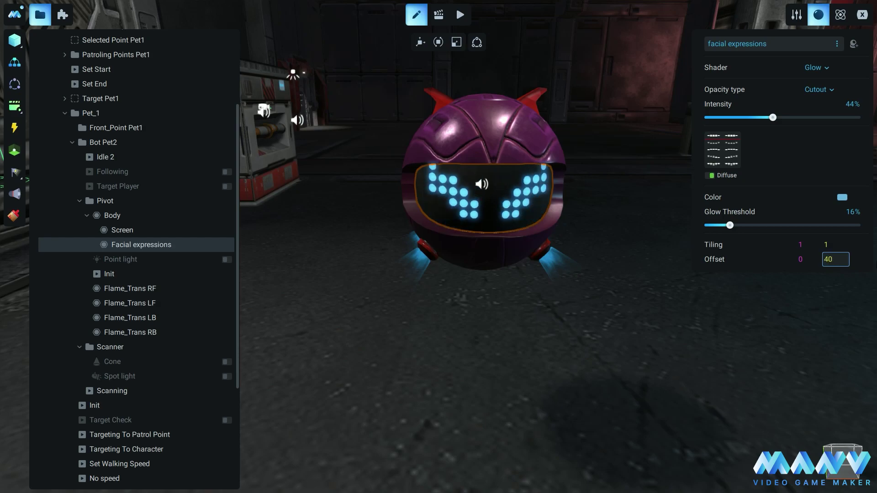
key("BackSpace")
type("6")
key("BackSpace")
type("8")
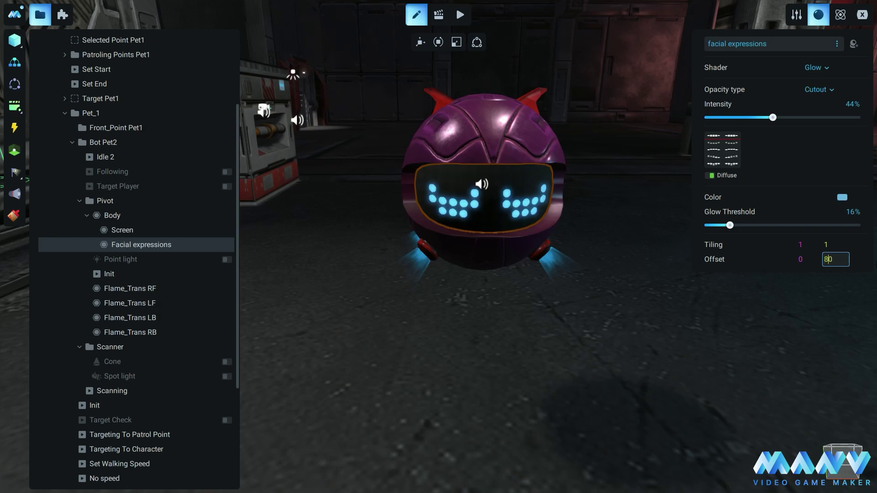
key("BackSpace")
key("Return")
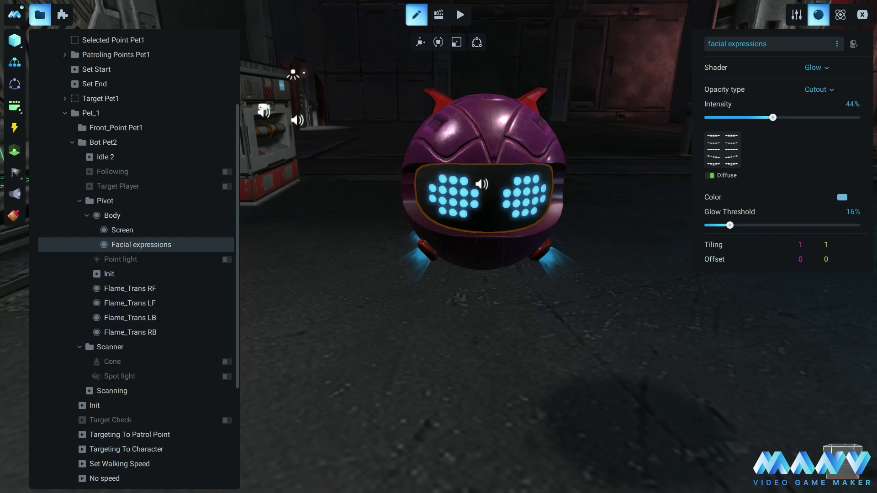
- Add a number variable named Happiness to the Bot Pet2 group
left_click(104, 142)
left_click(862, 15)
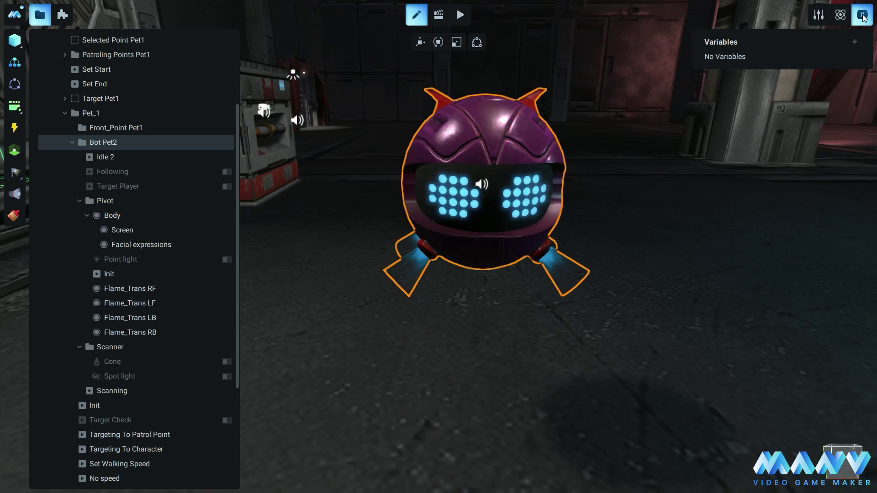
left_click(854, 42)
left_click(842, 53)
left_click(724, 56)
key("BackSpace")
key("BackSpace")
key("BackSpace")
key("BackSpace")
key("BackSpace")
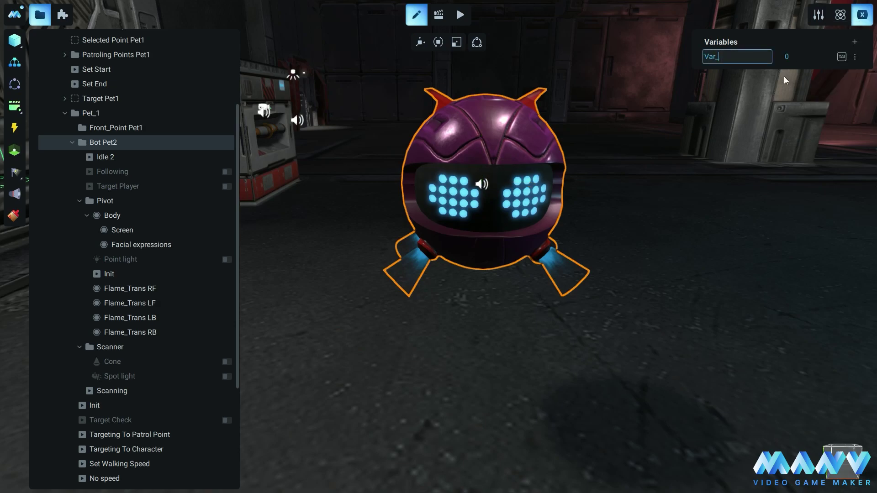
type("Happiness")
- Set the Happiness variable's value to 50
left_click(788, 57)
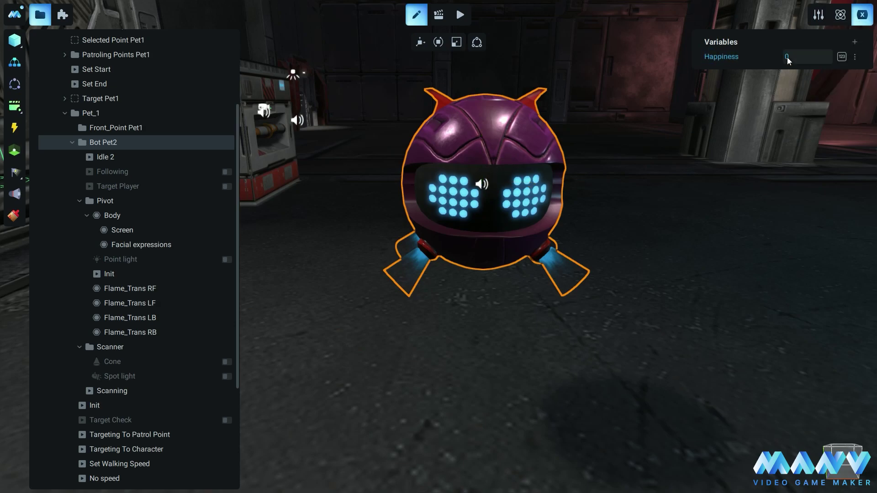
type("50")
key("Return")
- Add a state machine to the Pet_1 group and rename it Feelings SM
left_click(87, 112)
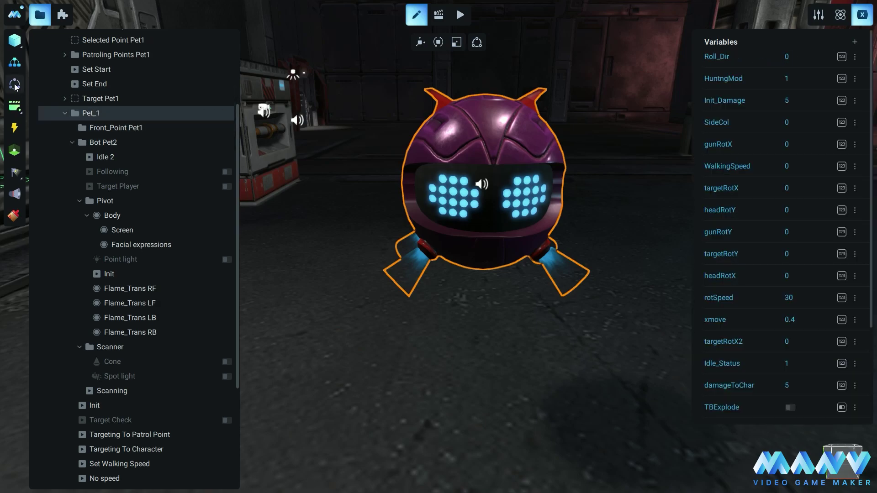
left_click(14, 85)
left_click_drag(114, 421, 151, 91)
scroll(138, 242, "down", 2)
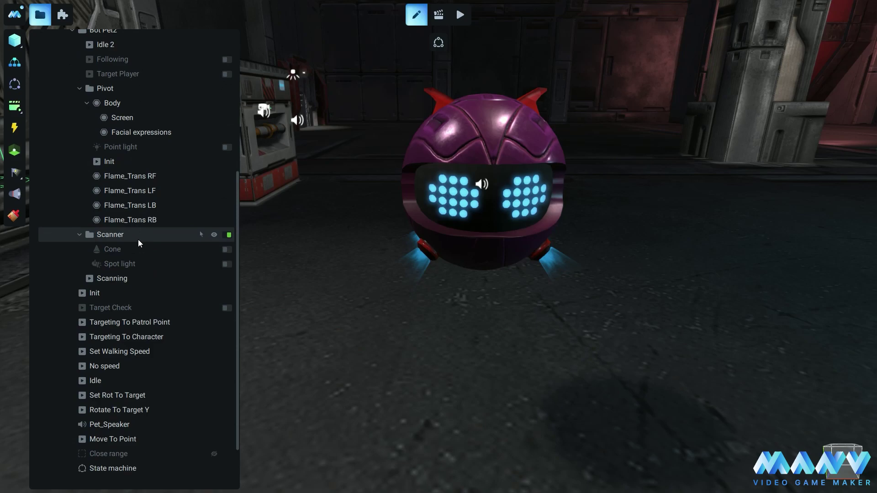
scroll(138, 239, "down", 2)
right_click(137, 406)
left_click(146, 345)
type("Feelings SM")
key("Return")
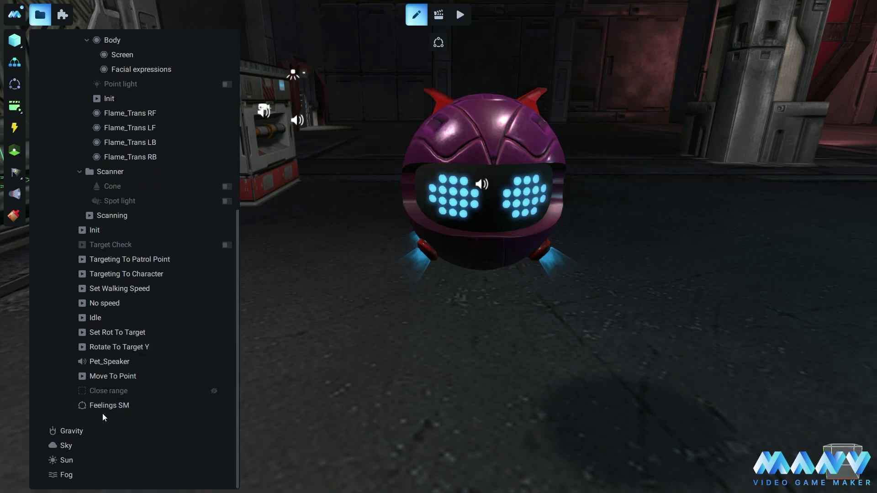
- Open the Feelings SM state machine and name its initial state Normal
double_click(104, 408)
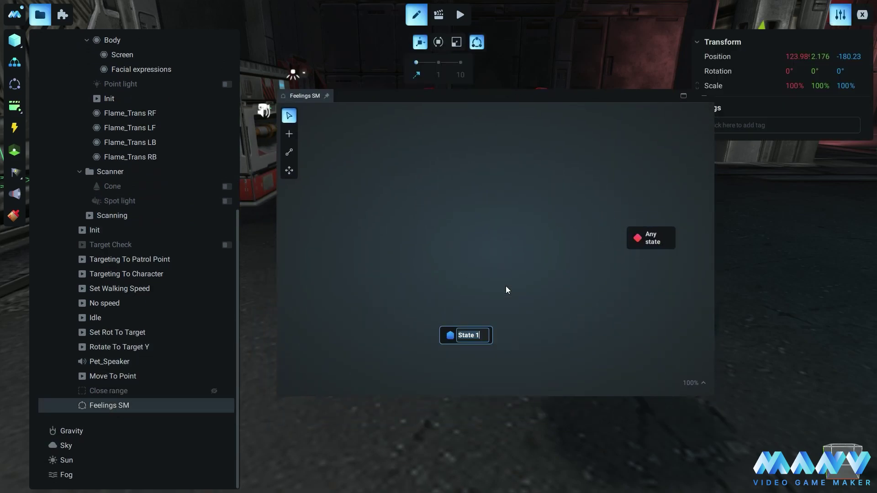
type("Normal")
key("Return")
left_click(494, 385)
- Add a Happy state above Normal and a Love state above Happy
double_click(431, 267)
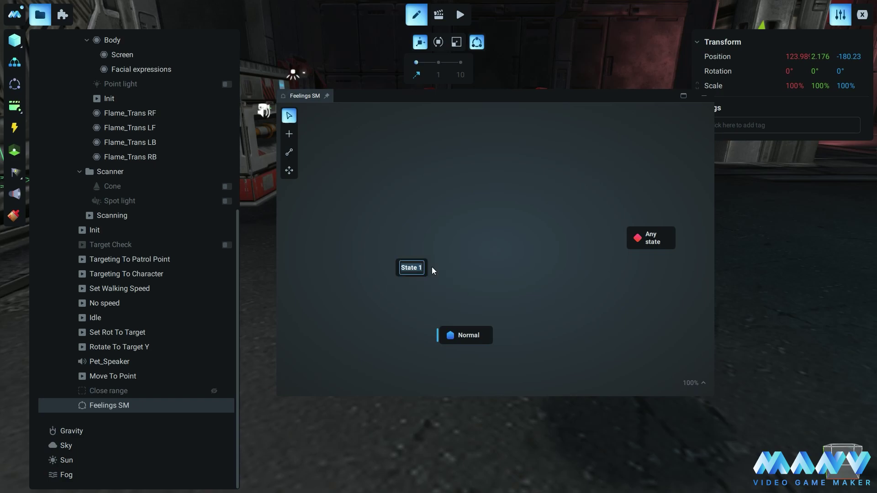
type("Happy")
key("Return")
double_click(434, 211)
type("Love")
key("Return")
- Add a Sad state across from Happy and an Angry state across from Love
right_click(553, 275)
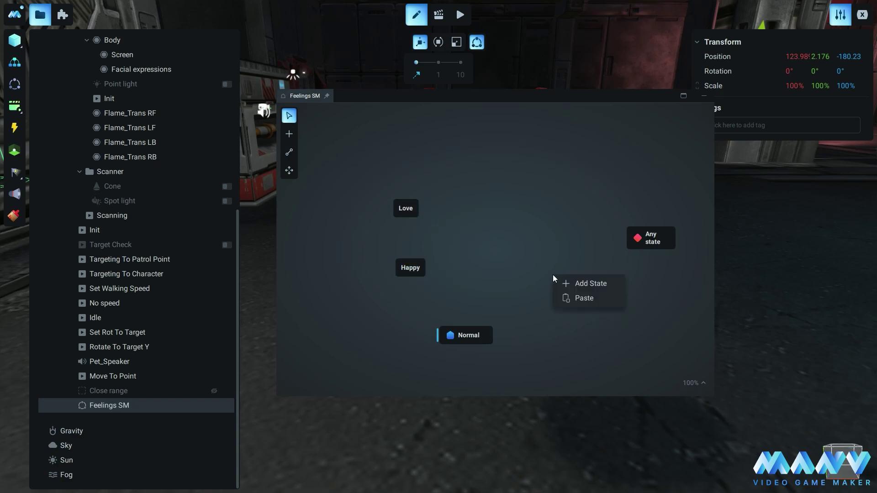
left_click(590, 284)
type("Sad")
key("Return")
left_click_drag(556, 279, 507, 264)
right_click(512, 202)
left_click(543, 210)
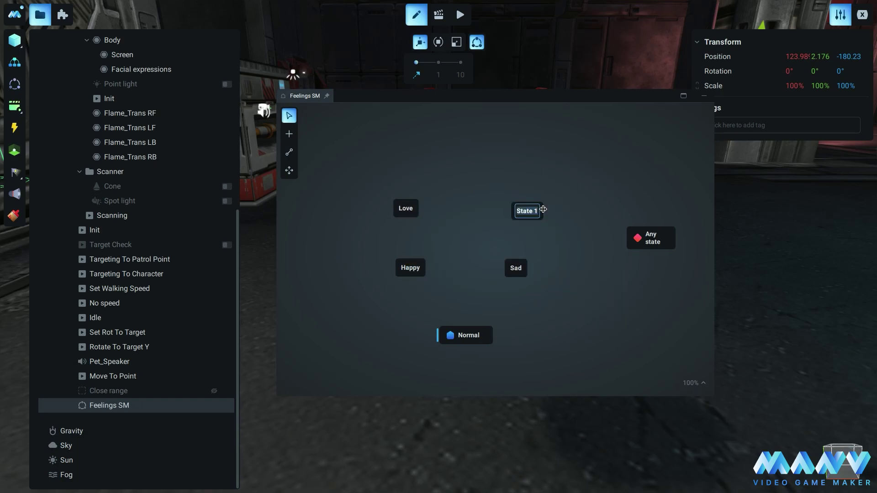
key("Return")
- Colour the Happy state yellow, Love green, Sad orange and Angry red
right_click(408, 267)
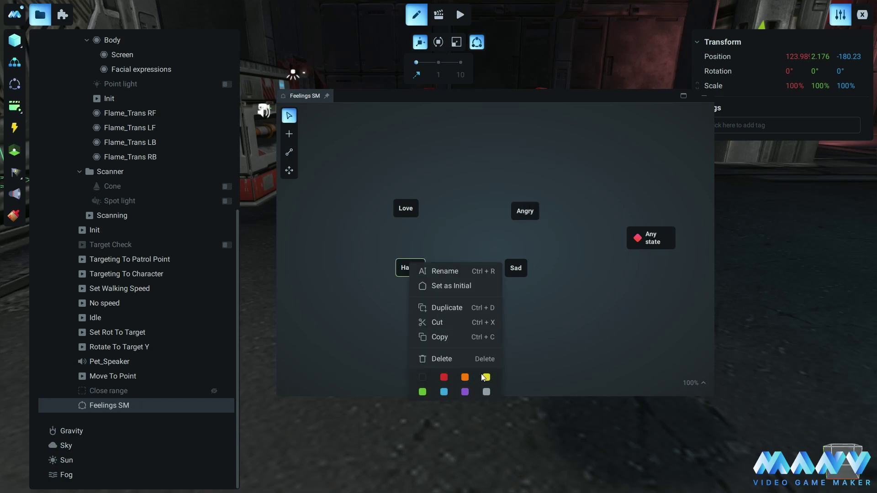
left_click(484, 378)
right_click(404, 211)
left_click(417, 341)
right_click(516, 268)
left_click(571, 377)
right_click(529, 213)
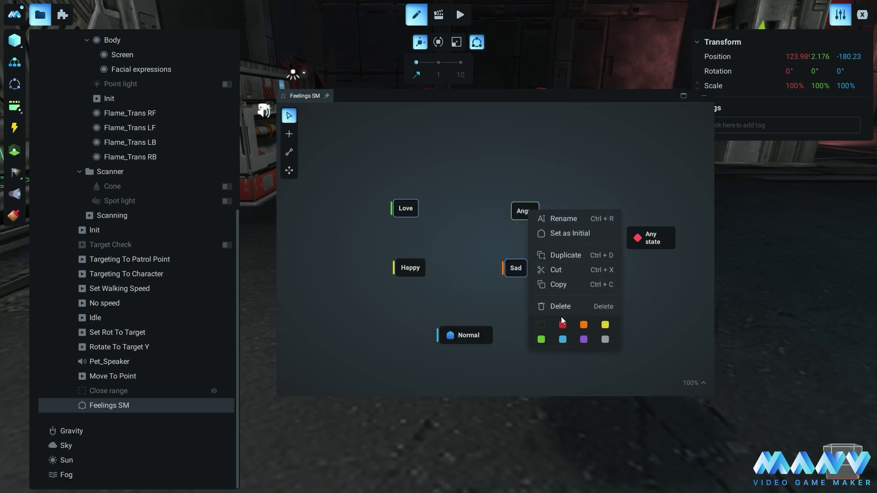
left_click(561, 317)
- Connect transitions from Normal to Happy to Love, and from Normal to Sad to Angry
left_click(289, 154)
left_click_drag(450, 333, 408, 212)
left_click_drag(485, 322, 516, 276)
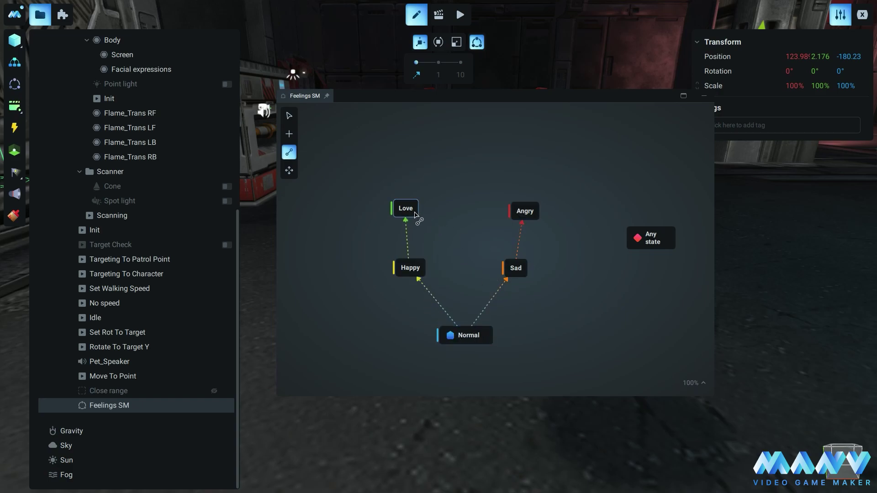
- Bend the four outgoing transition lines outward to leave room between the states
left_click_drag(408, 243, 387, 244)
left_click_drag(446, 313, 408, 336)
left_click_drag(488, 308, 516, 334)
left_click_drag(525, 242, 551, 241)
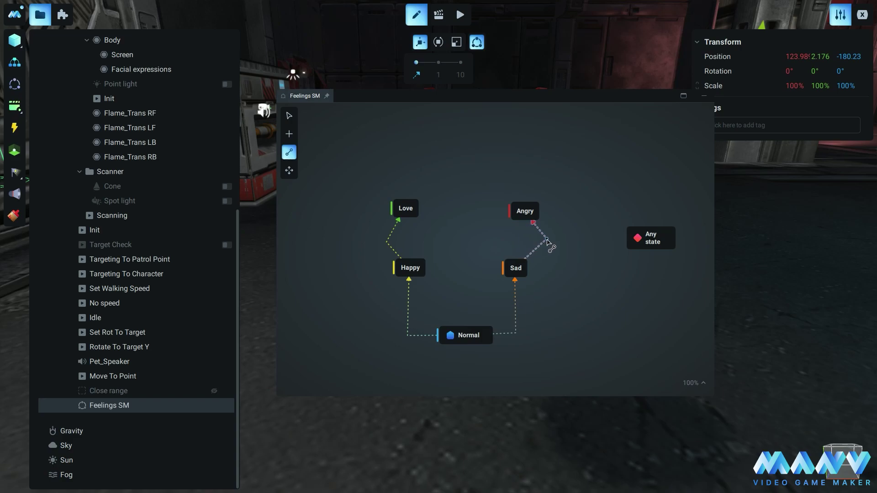
- Add return transitions from Angry to Sad to Normal, and from Love to Happy to Normal
left_click_drag(523, 216, 513, 265)
left_click_drag(489, 322, 461, 333)
mouse_move(410, 253)
left_mouse_down()
mouse_move(409, 233)
mouse_move(409, 264)
left_mouse_up()
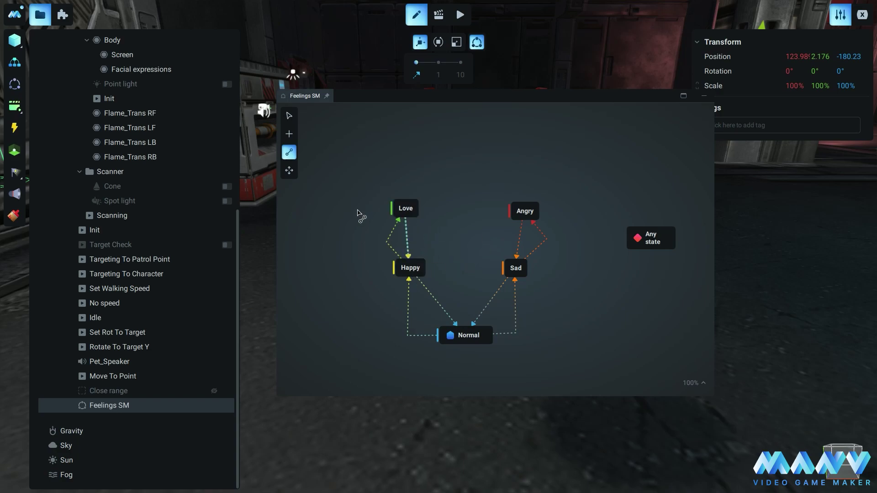
left_click(289, 115)
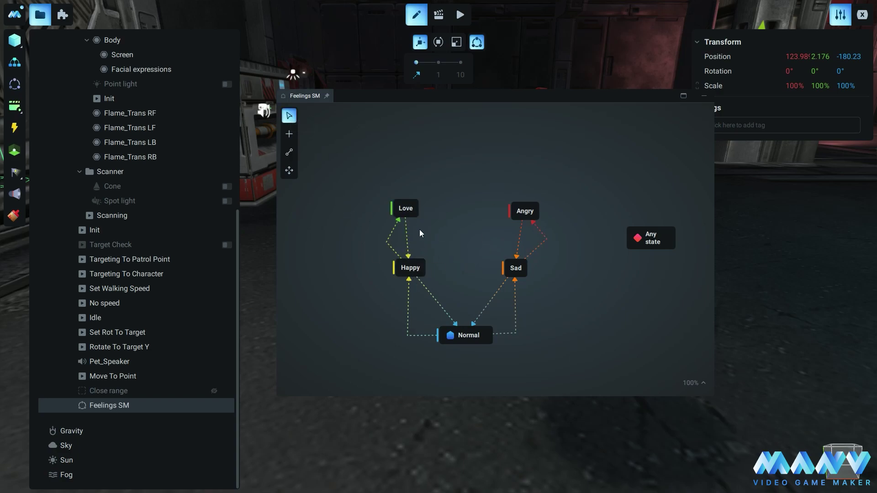
- Add a Result is True Started comparison of type More to the Normal-to-Happy transition
left_click(408, 299)
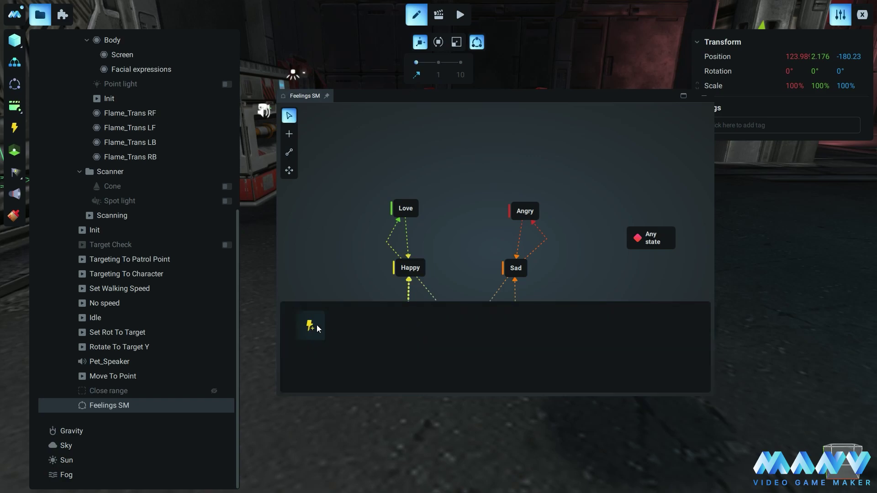
left_click(314, 325)
mouse_move(369, 389)
mouse_move(469, 349)
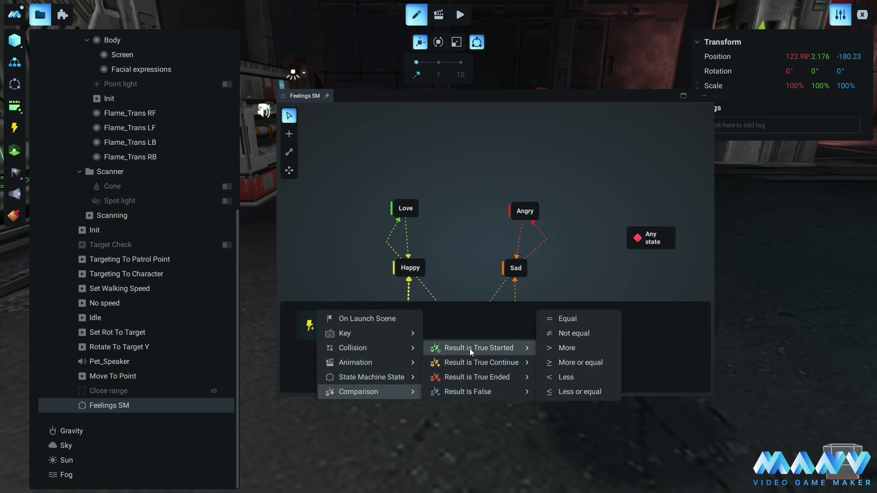
left_click(570, 350)
- Set the comparison's first value to Bot Pet2's Happiness variable and its second value to 50
left_click(356, 318)
type("$bo")
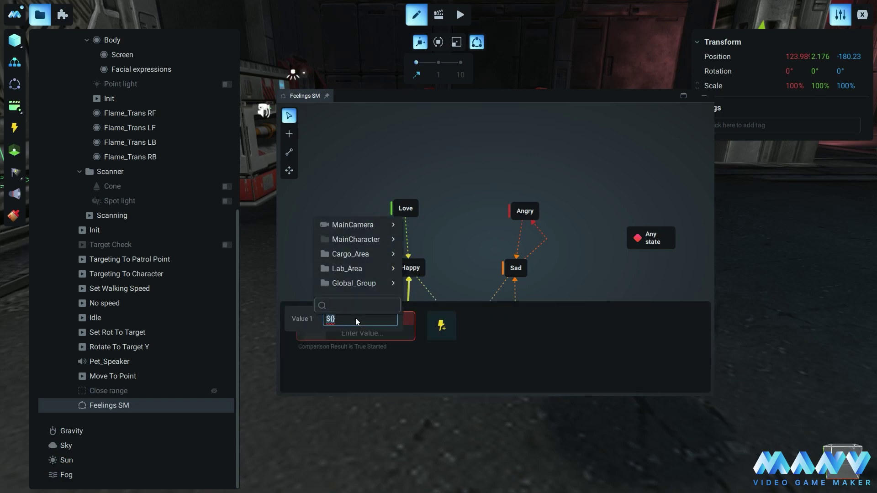
type("bot")
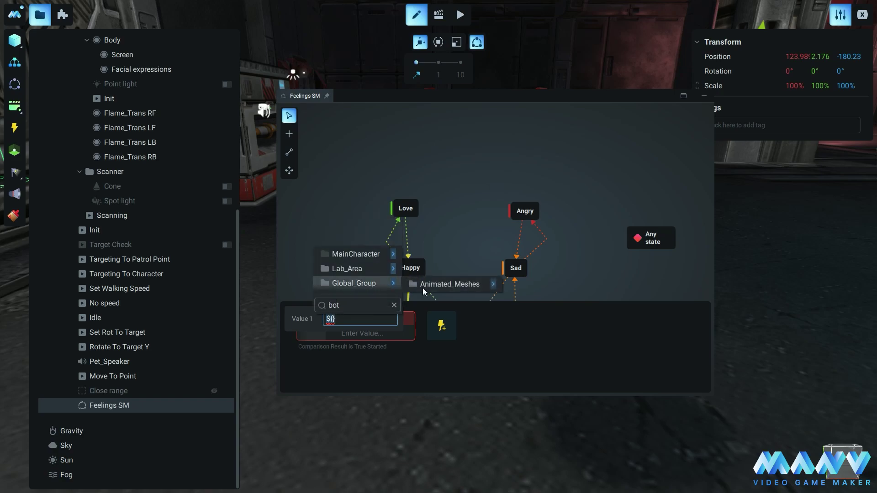
mouse_move(567, 287)
left_click(718, 285)
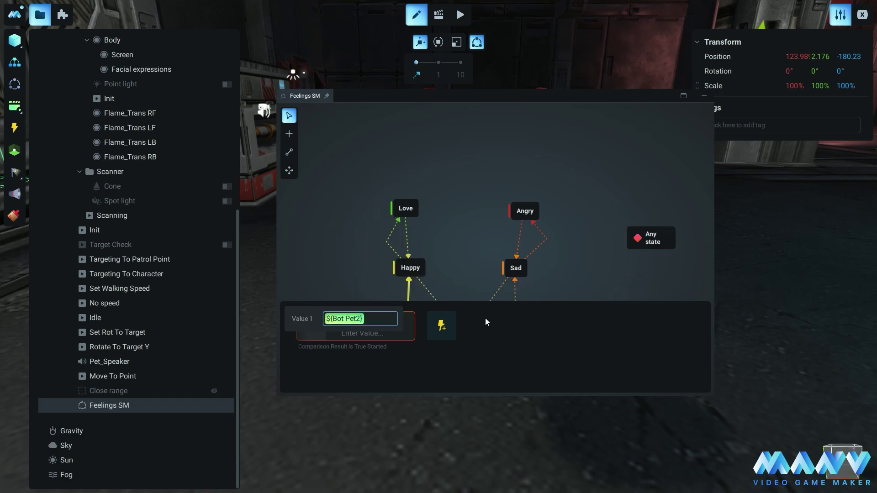
left_click(369, 333)
left_click(361, 332)
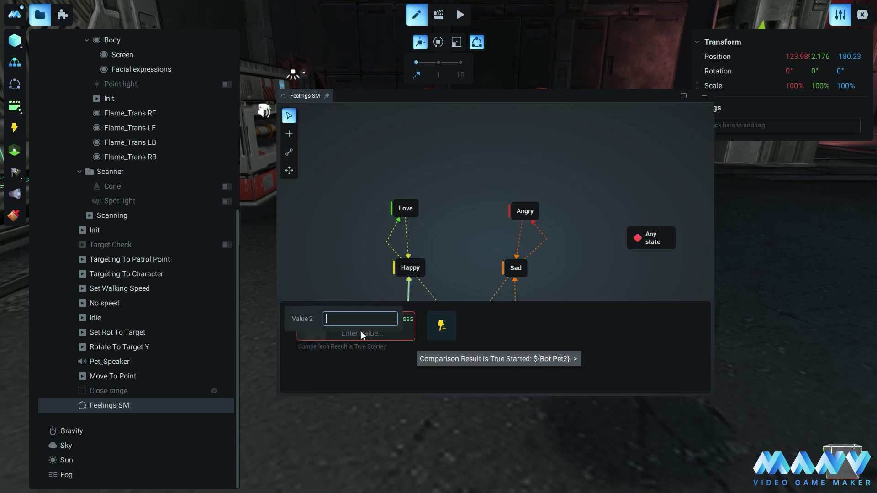
type("50")
key("Return")
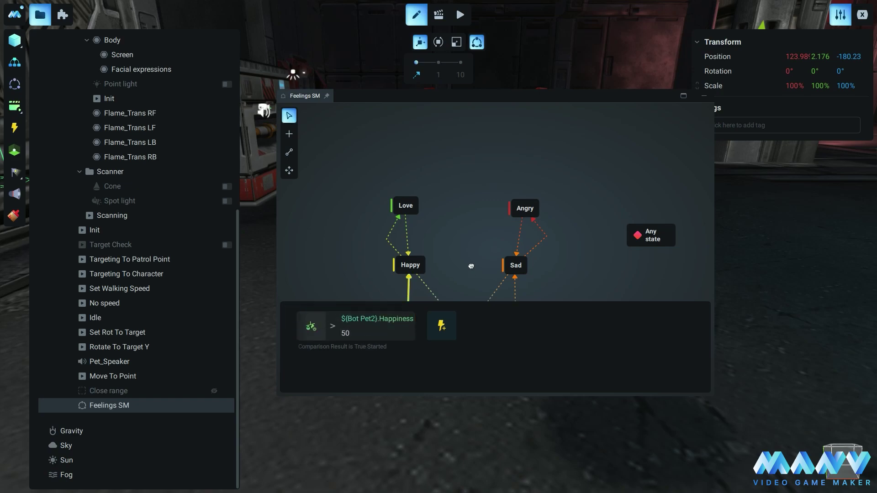
- Copy the Happiness condition from the Normal-to-Happy transition to the Happy-to-Normal transition and change its comparison to Equal
scroll(470, 262, "down", 3)
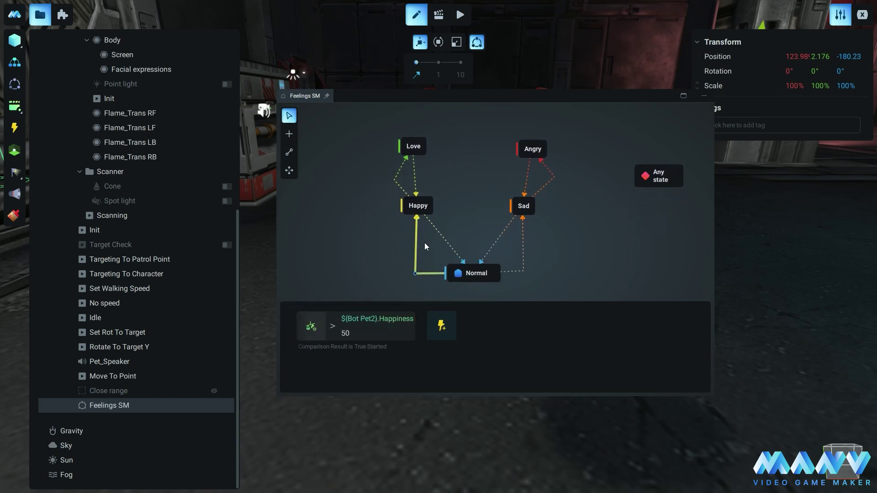
left_click(442, 236)
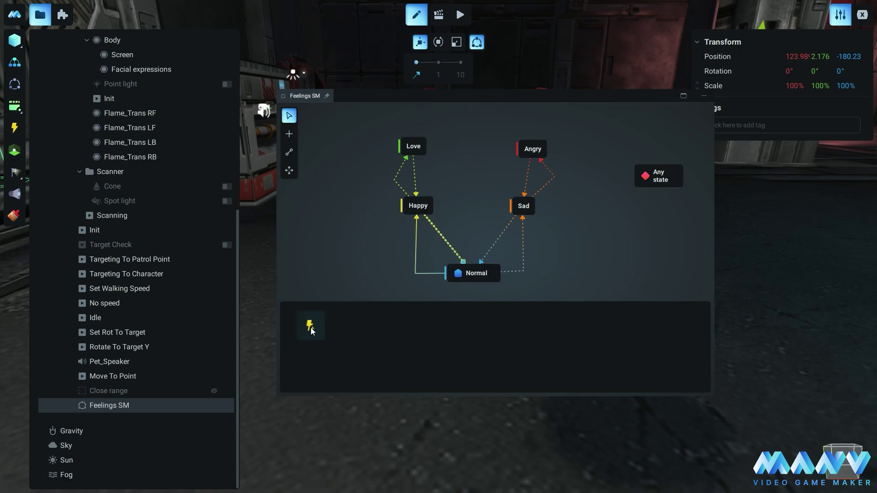
left_click(310, 327)
left_click(414, 242)
right_click(319, 330)
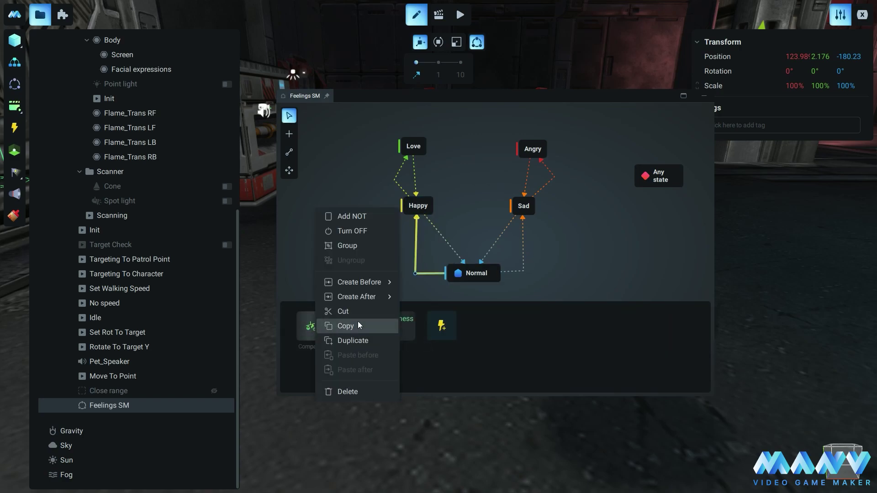
left_click(357, 325)
left_click(440, 235)
right_click(346, 329)
left_click(378, 338)
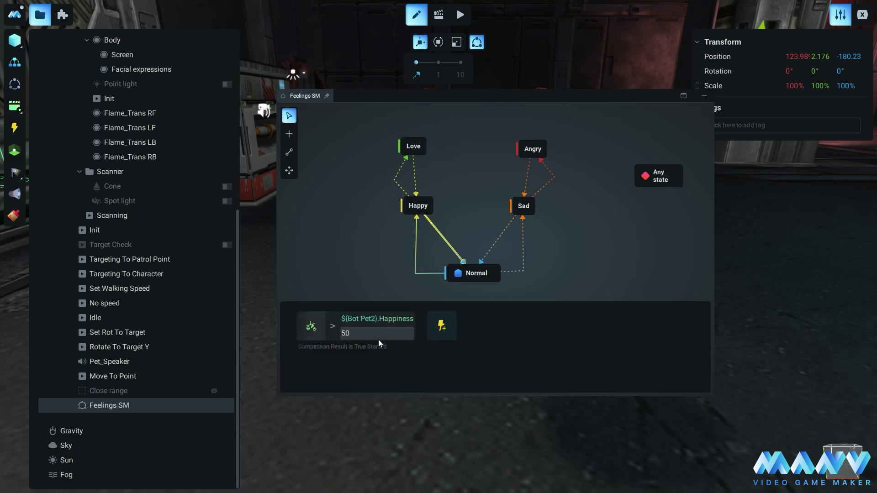
left_click(332, 326)
left_click(359, 316)
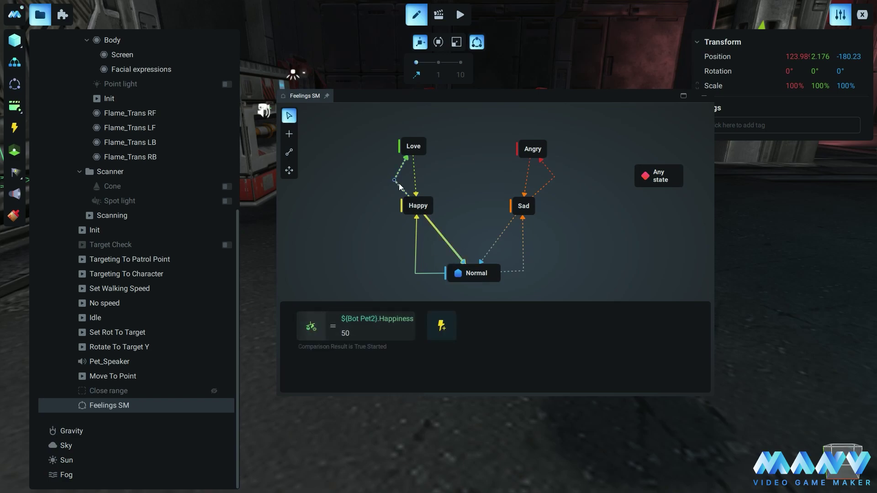
- Paste the Happiness condition onto the Happy-to-Love transition and set its comparison value to 100
left_click(399, 183)
right_click(326, 326)
left_click(358, 336)
left_click(357, 334)
type("100")
key("Return")
- Paste the Happiness condition onto the Love-to-Happy transition with comparison Less, and align the Love and Angry states above Happy and Sad
left_click(416, 182)
right_click(326, 326)
left_click(358, 336)
left_click(335, 327)
left_click(359, 345)
left_click_drag(414, 146, 417, 146)
left_click_drag(533, 149, 525, 151)
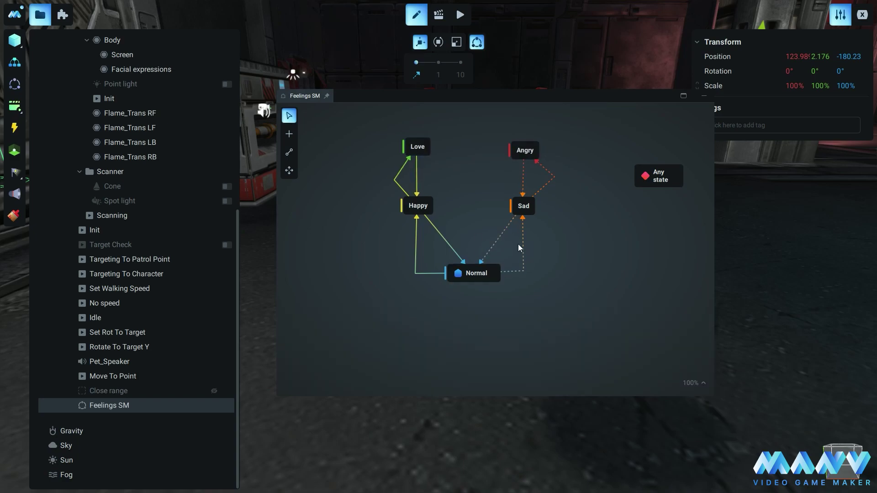
- Give Normal-to-Sad the condition Happiness Less than 50, and Sad-to-Angry the condition Happiness Equal to 0
left_click(522, 247)
left_click(543, 182)
right_click(326, 326)
left_click(358, 335)
left_click(334, 326)
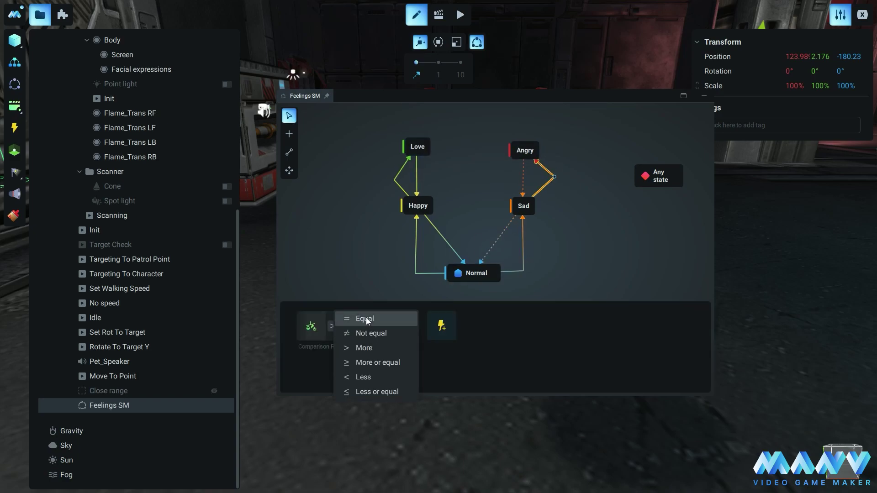
left_click(366, 319)
left_click(358, 333)
type("0")
key("Return")
- Paste the Happiness condition onto the Angry-to-Sad transition with comparison More and value 0
left_click(524, 182)
right_click(327, 326)
left_click(353, 335)
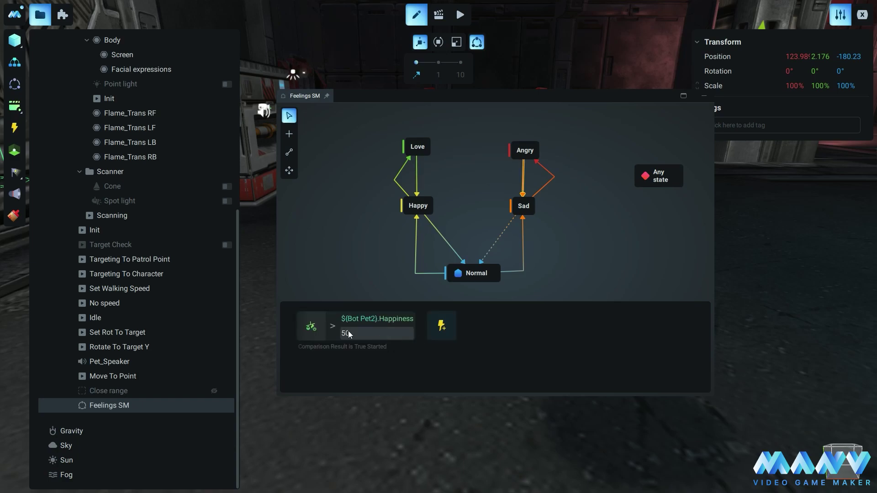
left_click(349, 334)
type("0")
key("Return")
- Give the Sad-to-Normal transition the condition that Happiness is Equal to 50
left_click(500, 237)
right_click(381, 337)
key("Return")
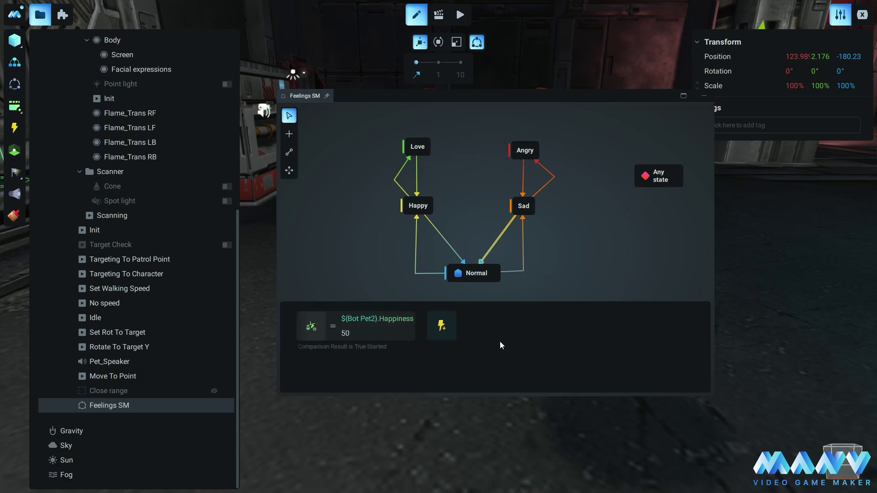
left_click(476, 212)
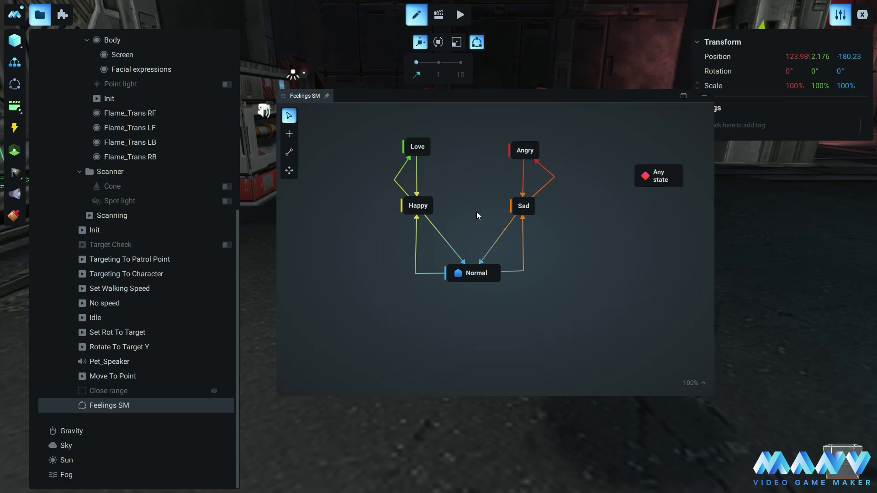
- Check the transitions leading up to Love and set the Love-to-Happy comparison value to 100
left_click(416, 240)
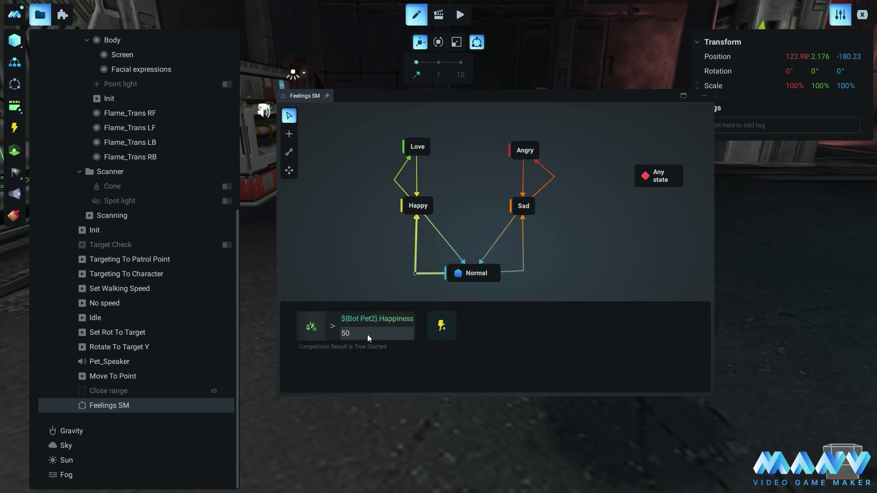
left_click(420, 156)
left_click(401, 173)
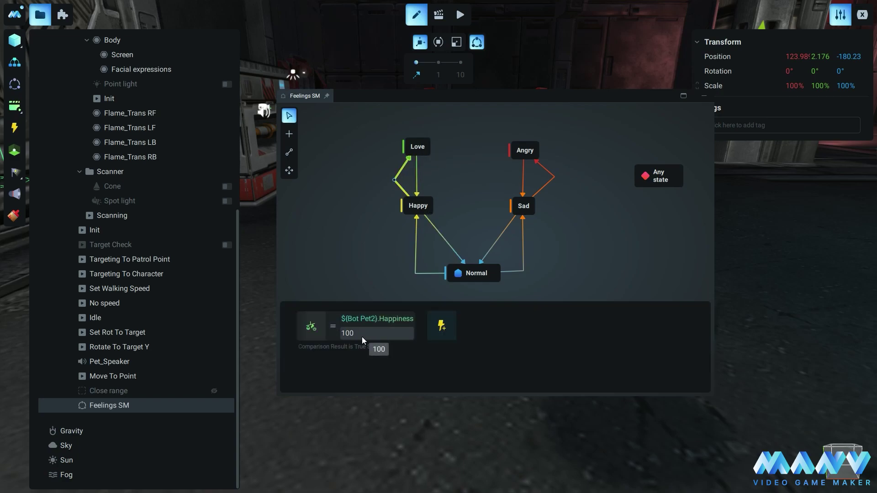
left_click(456, 165)
left_click(417, 170)
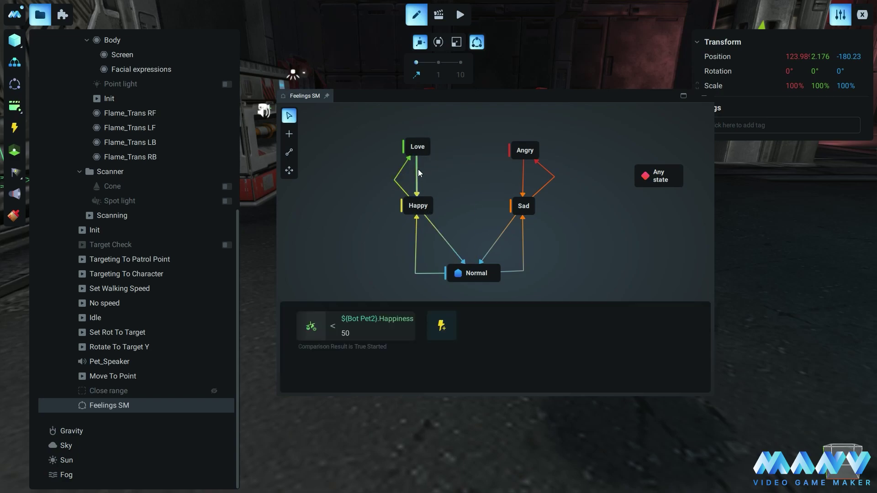
left_click(346, 333)
type("100")
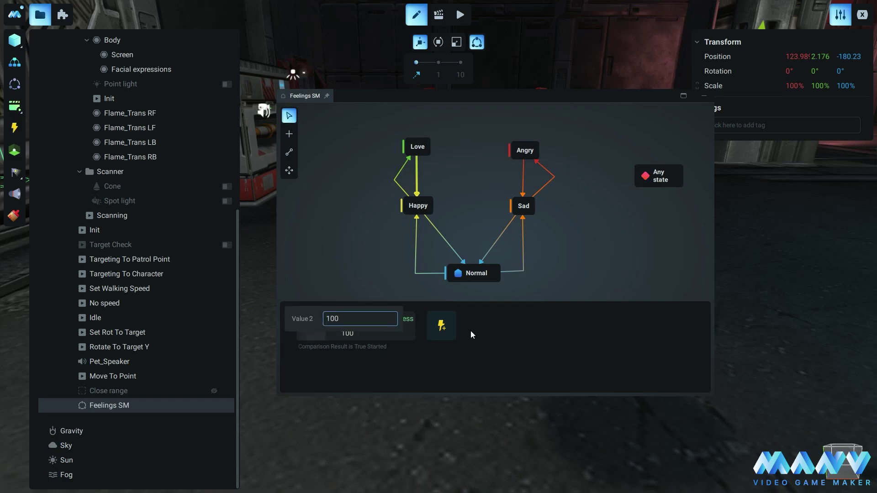
key("Return")
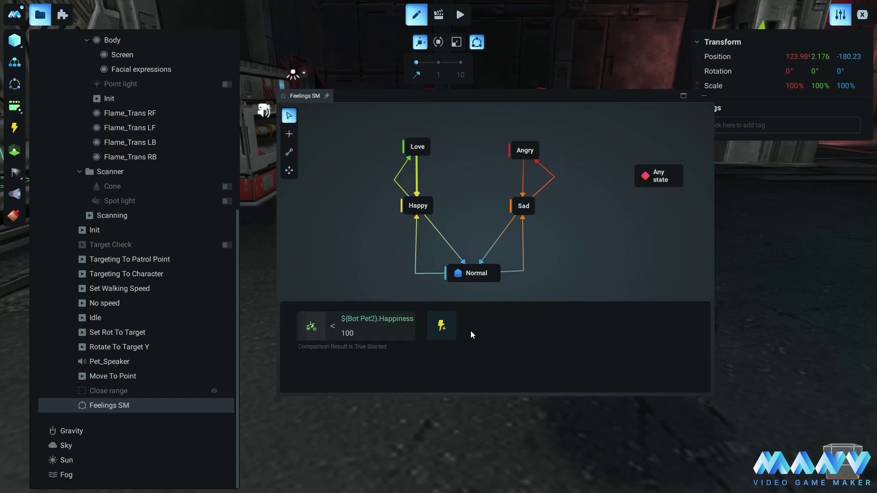
left_click(458, 165)
- Review the Happiness conditions on the transitions back to Normal and between the Normal, Sad and Angry states
left_click(442, 237)
left_click(517, 279)
left_click(522, 239)
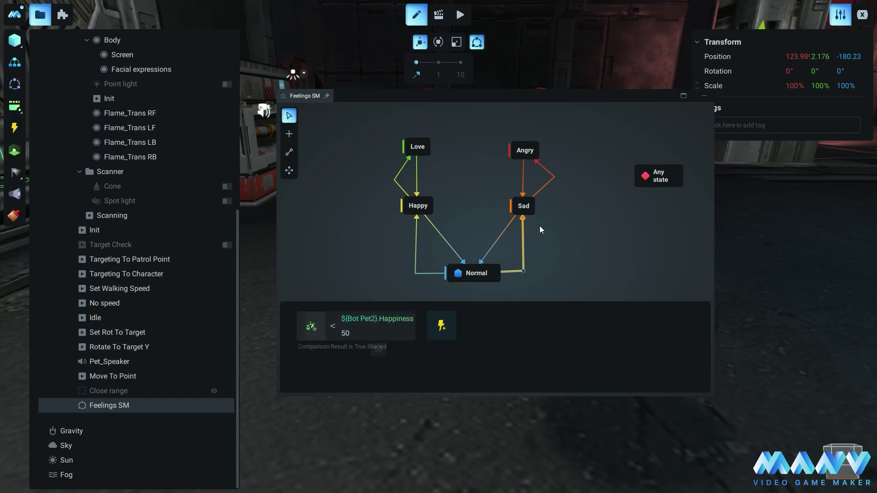
left_click(544, 204)
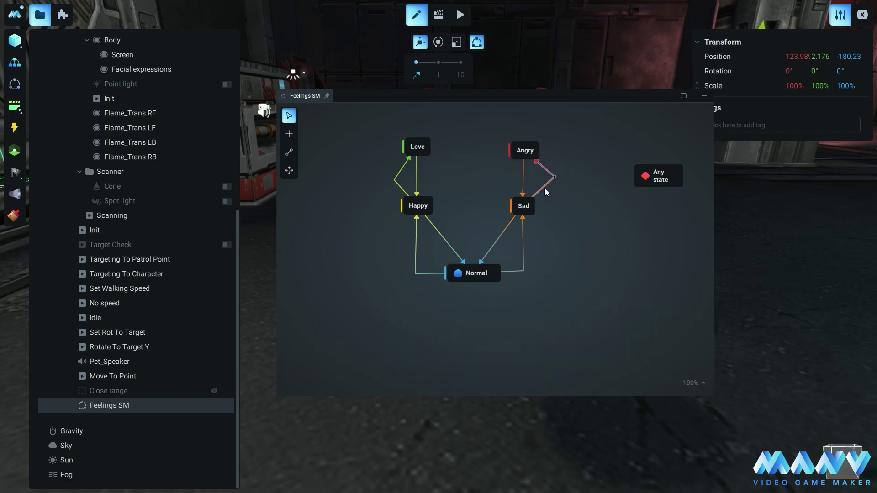
left_click(544, 188)
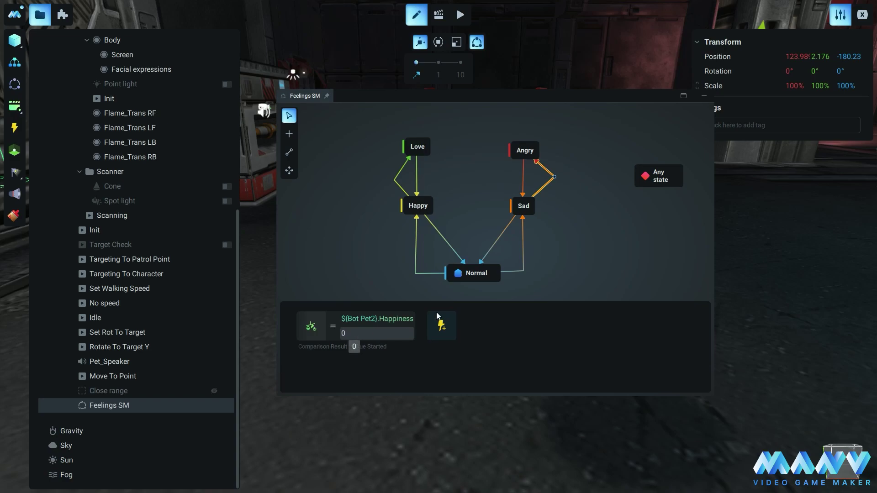
left_click(483, 173)
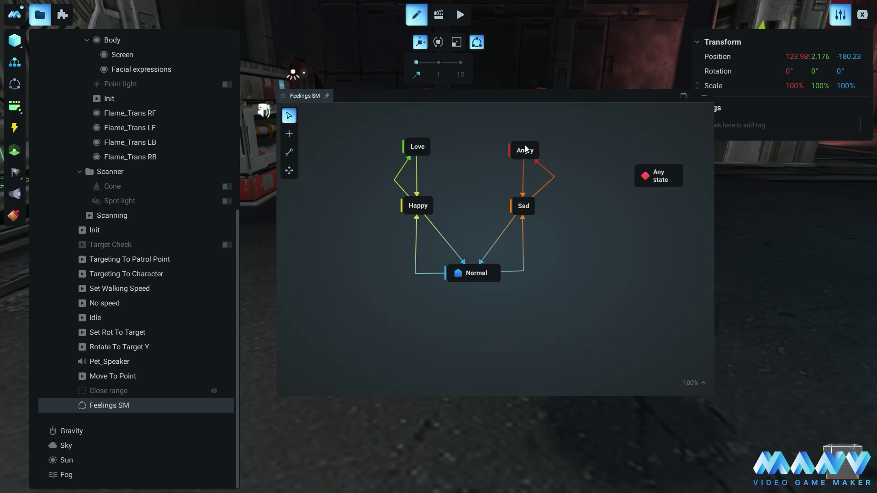
left_click(524, 174)
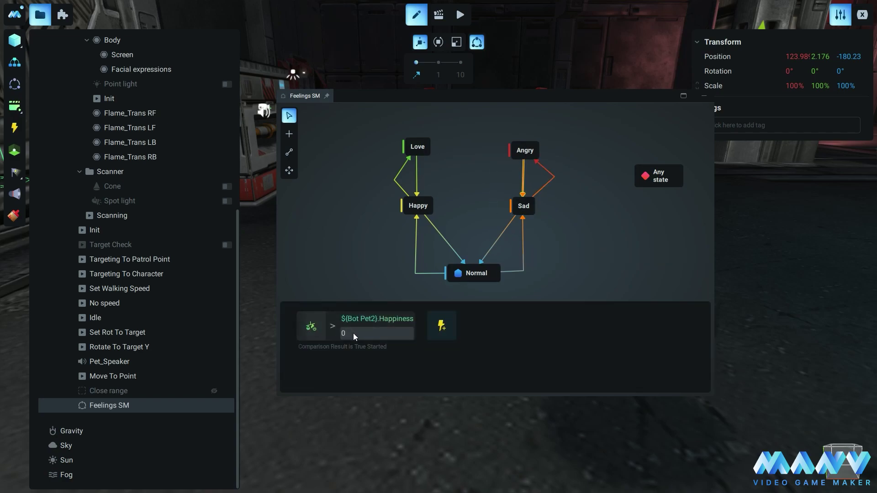
left_click(573, 216)
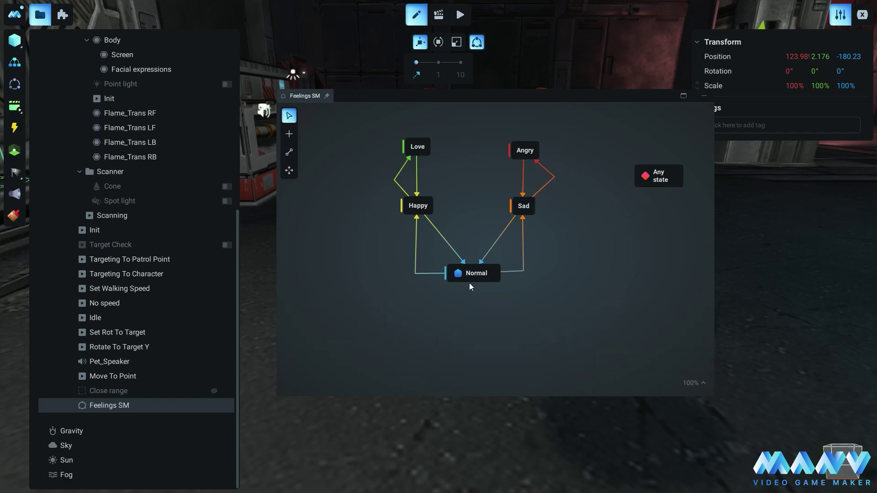
left_click(495, 240)
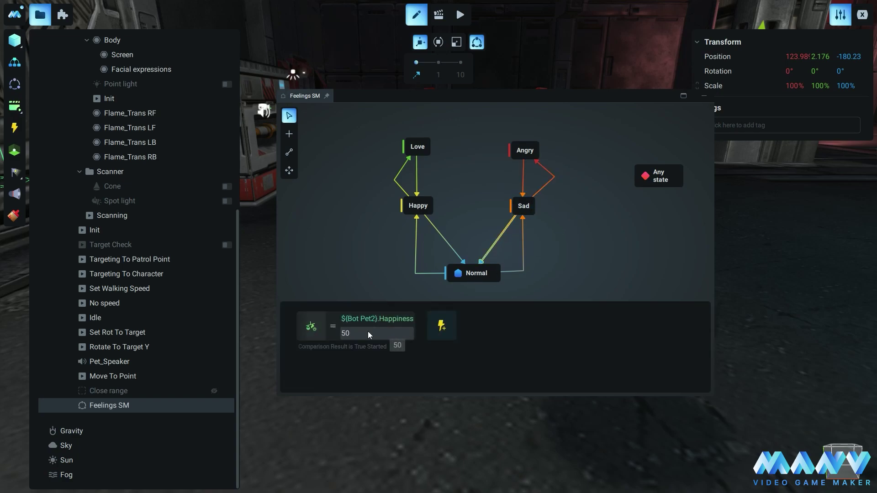
left_click(587, 222)
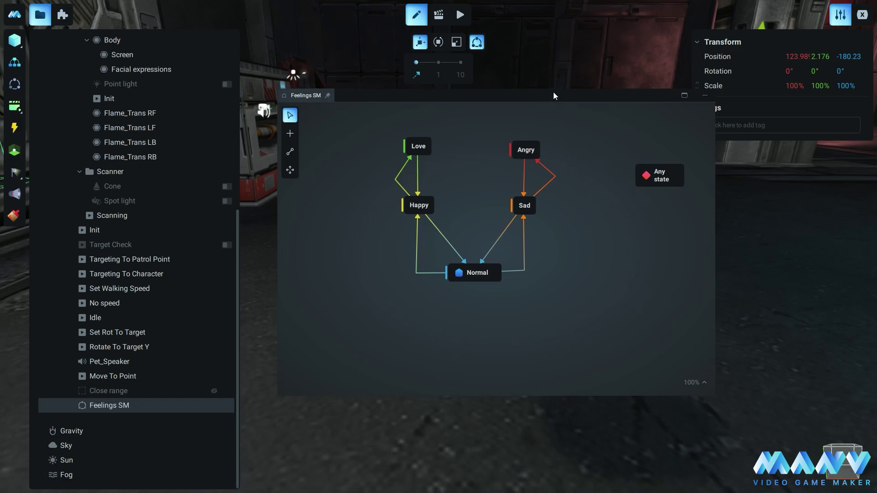
- Minimize the Feelings SM editor and select the Bot Pet2 group in the scene hierarchy
left_click_drag(553, 93, 561, 17)
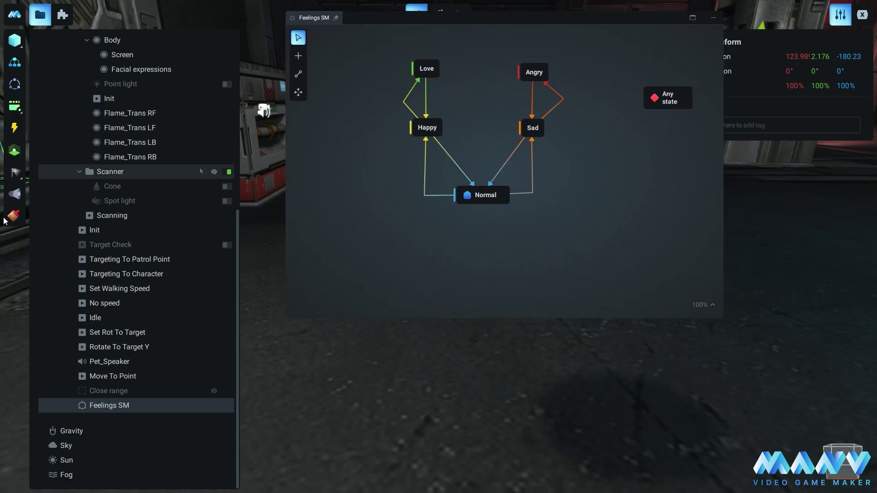
left_click(712, 18)
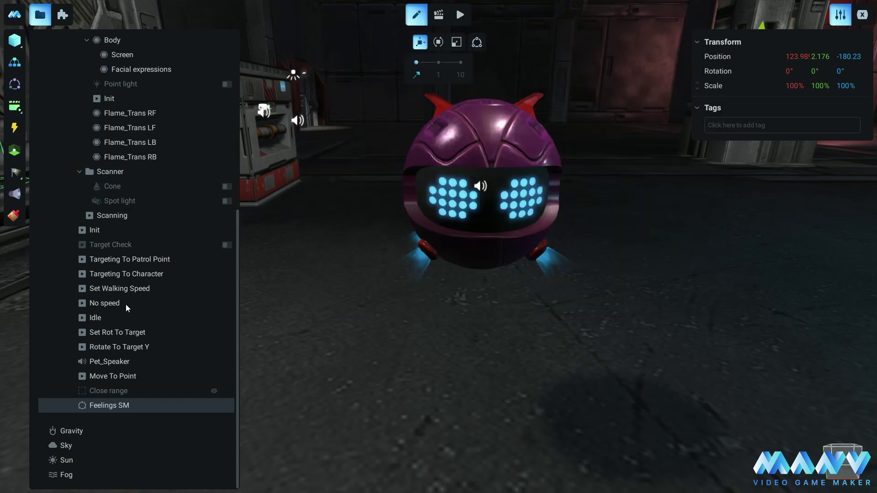
scroll(125, 286, "up", 5)
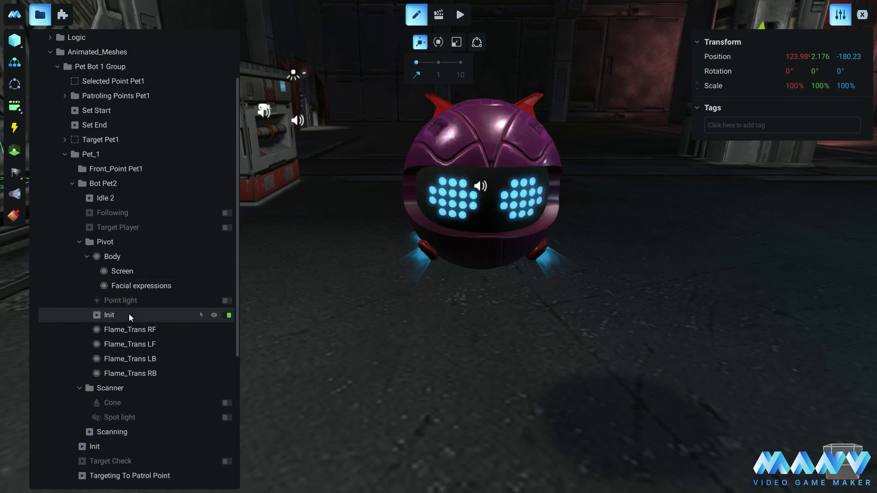
left_click(106, 182)
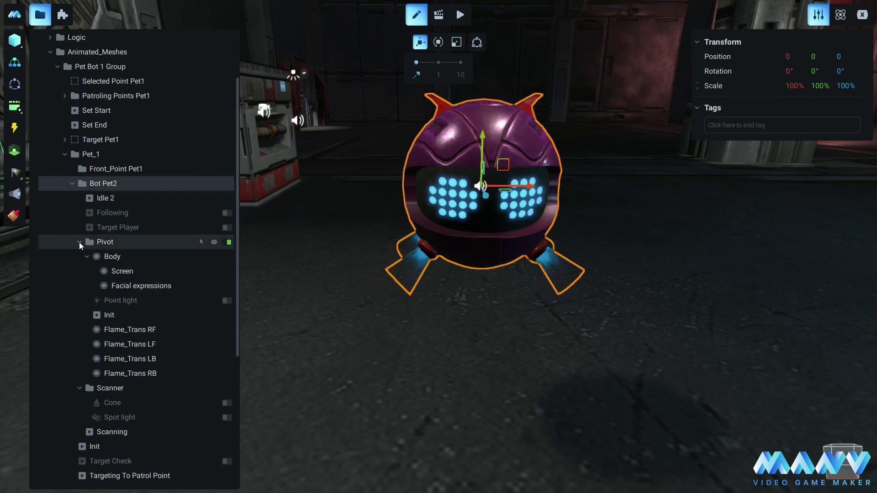
left_click(80, 242)
- Switch to animation mode and create an animation named Happy inside Bot Pet2
right_click(102, 183)
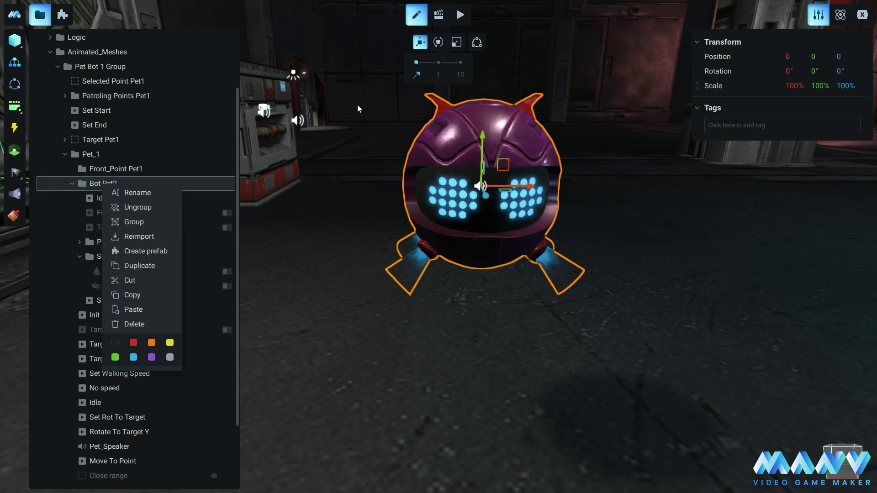
left_click(438, 16)
right_click(106, 183)
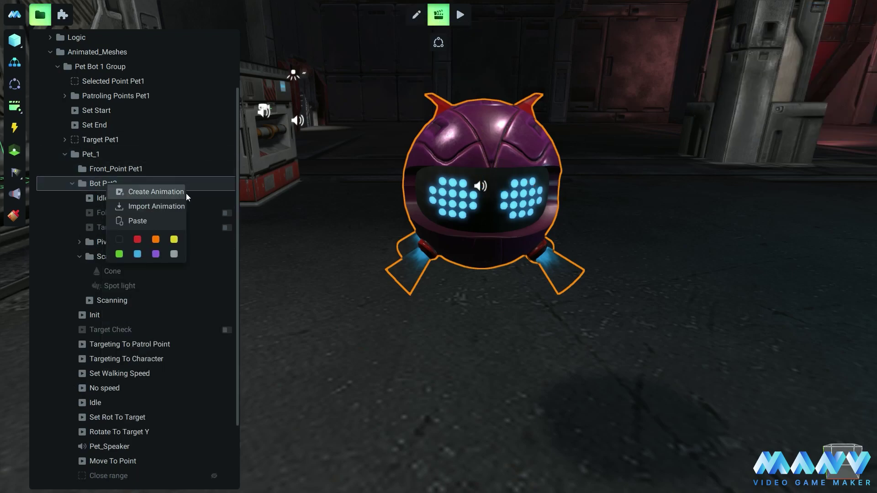
left_click(185, 192)
left_click(153, 193)
right_click(120, 196)
left_click(146, 246)
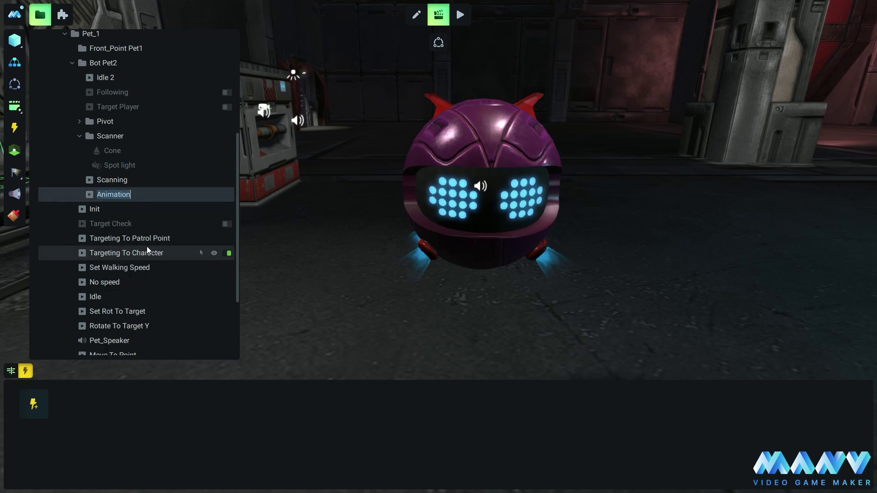
type("Happy")
key("Return")
- Add a State Started trigger to the Happy animation, using the Happy state of Feelings SM
left_click(34, 404)
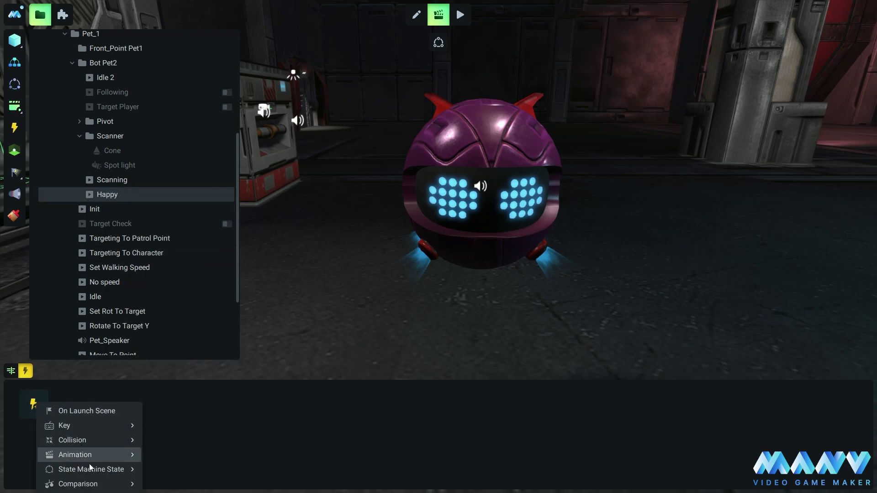
mouse_move(79, 470)
left_click(211, 457)
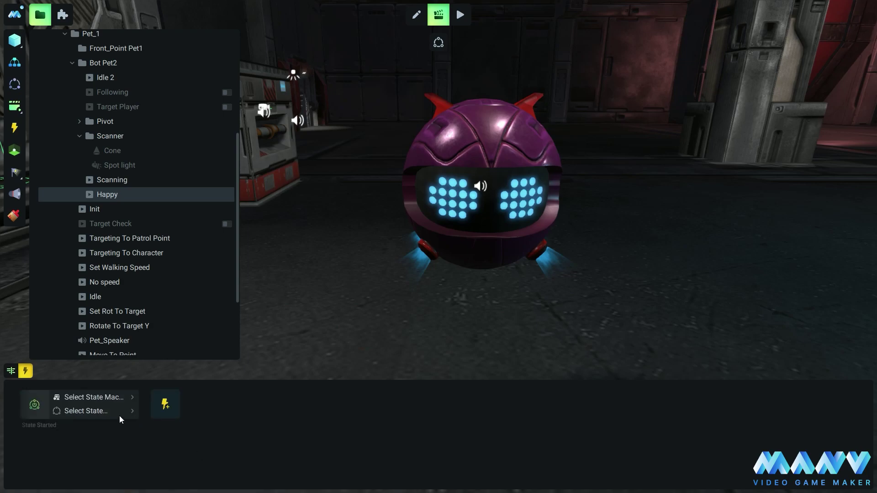
mouse_move(93, 399)
mouse_move(56, 355)
mouse_move(141, 355)
mouse_move(240, 355)
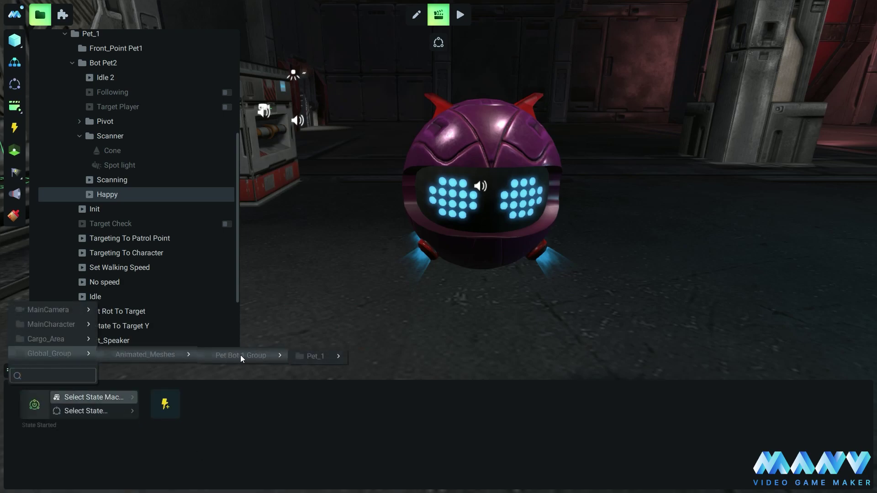
mouse_move(317, 355)
left_click(390, 358)
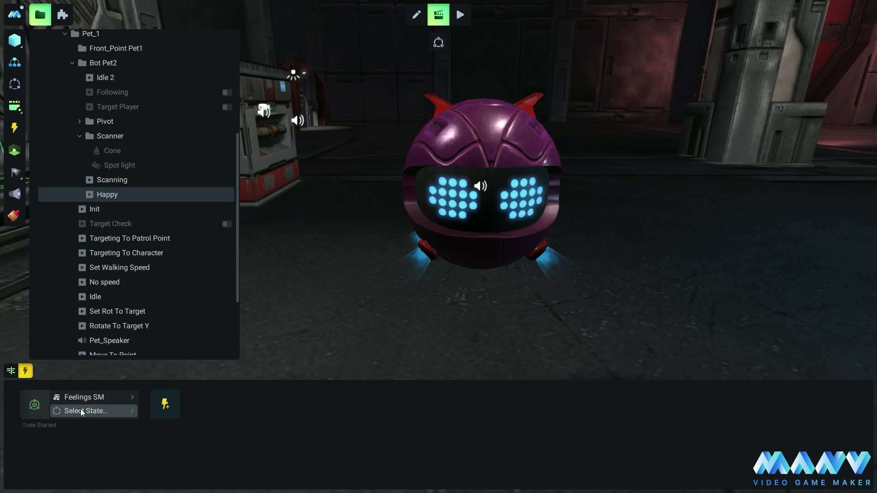
mouse_move(78, 412)
left_click(36, 332)
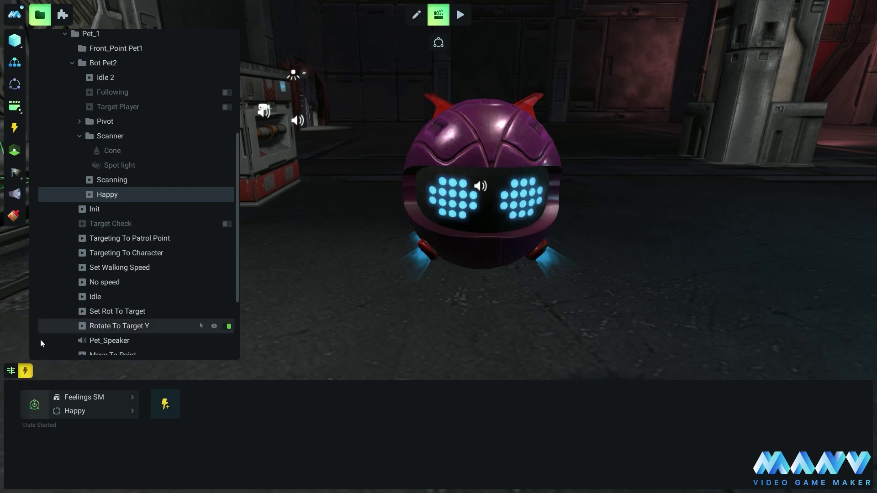
- Add the Facial expressions object from the Pivot's Body to the Happy animation's timeline
left_click(11, 370)
scroll(105, 205, "up", 2)
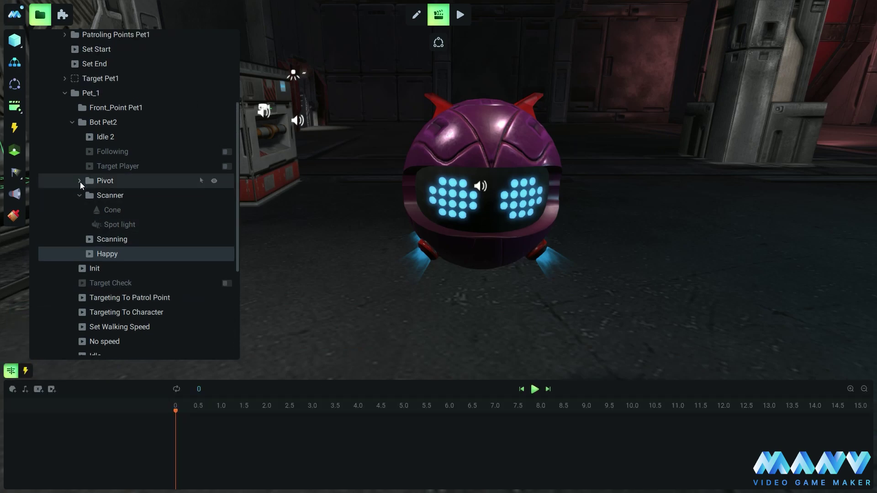
left_click(80, 182)
scroll(162, 166, "down", 2)
right_click(161, 165)
left_click(191, 175)
- Add a material Color track for Facial expressions and set its keyframe at 0 to light purple from the default palette
left_click(142, 421)
mouse_move(173, 393)
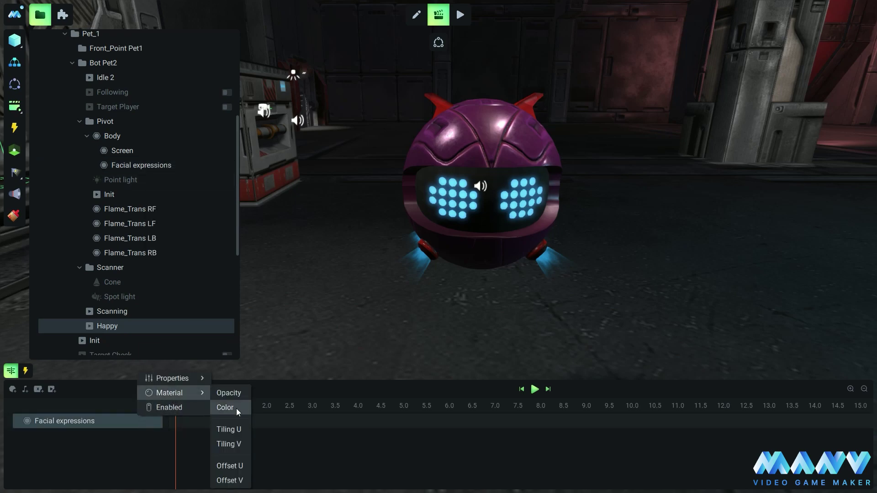
left_click(232, 408)
left_click(254, 426)
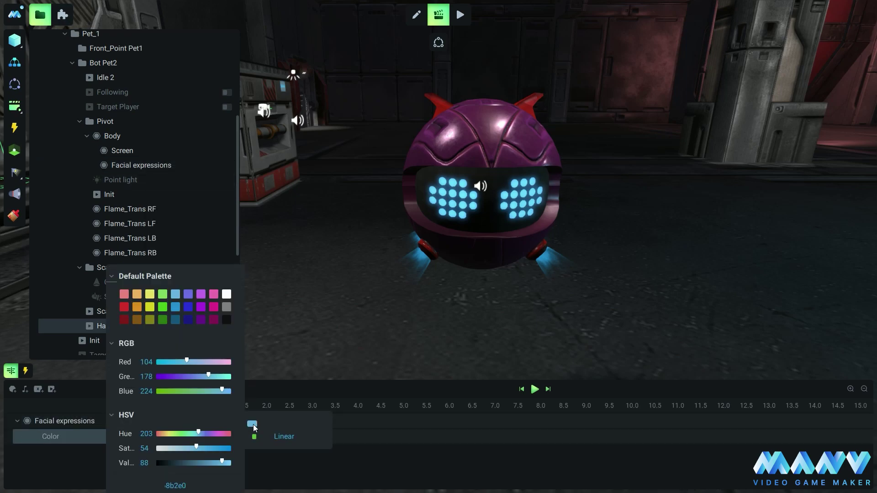
left_click(201, 296)
left_click(212, 307)
left_click(201, 296)
left_click(262, 418)
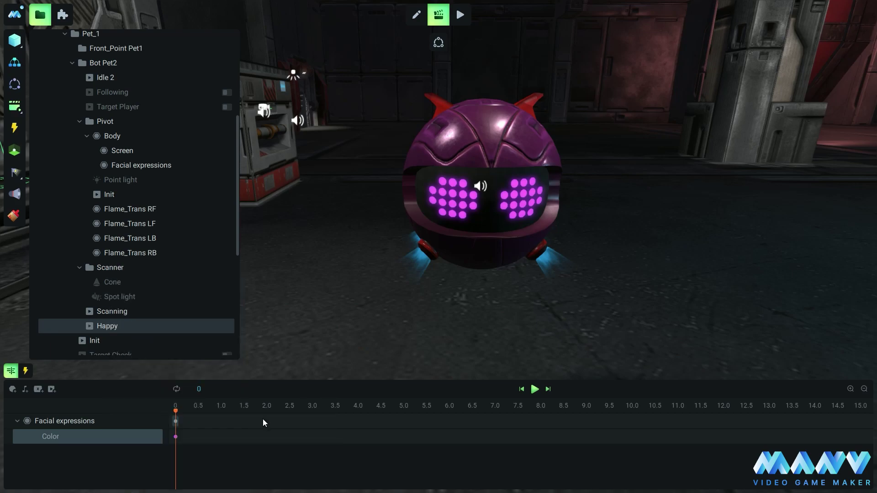
- Add a material Offset V track for Facial expressions in the Happy animation and set its keyframe at 0 to 0.6
left_click(142, 420)
mouse_move(182, 393)
left_click(224, 482)
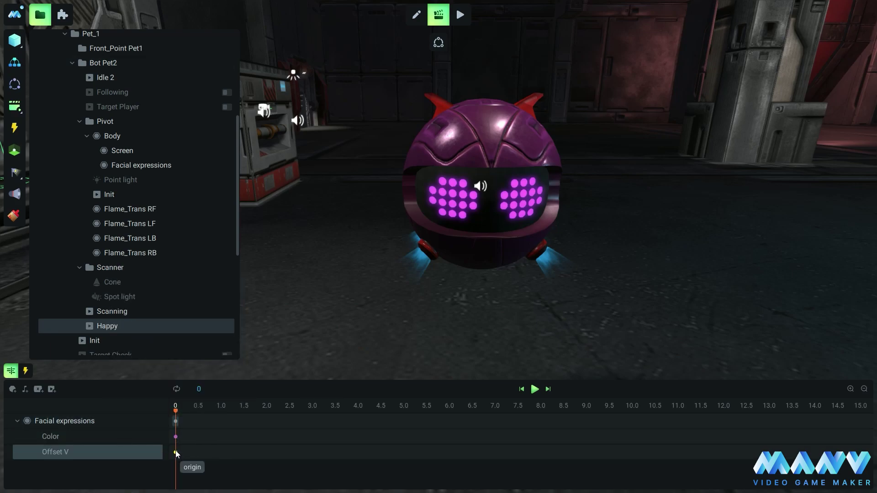
left_click(176, 451)
key("BackSpace")
key("BackSpace")
key("BackSpace")
key("BackSpace")
key("BackSpace")
type("0.6")
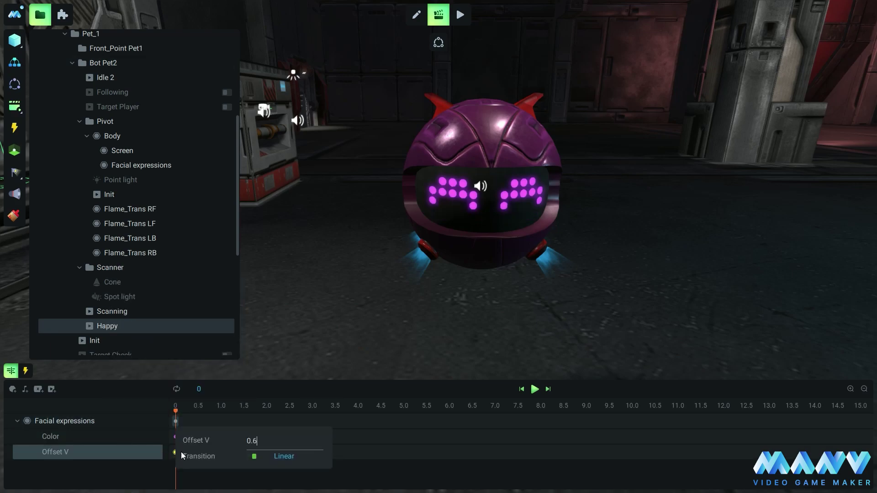
key("Return")
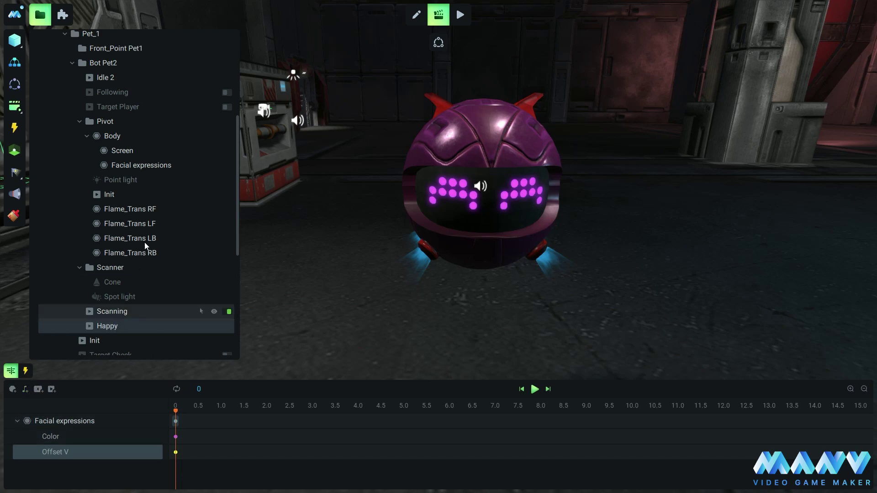
- Add Pet_Speaker to the Happy timeline with an Audio Track at 0 using bot lauch.wav, and play the animation
scroll(142, 241, "down", 5)
right_click(112, 234)
left_click(149, 243)
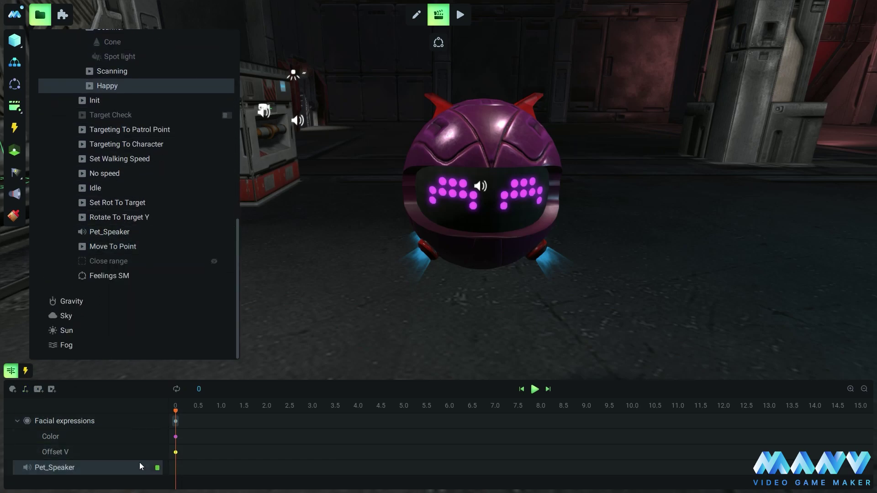
left_click(143, 468)
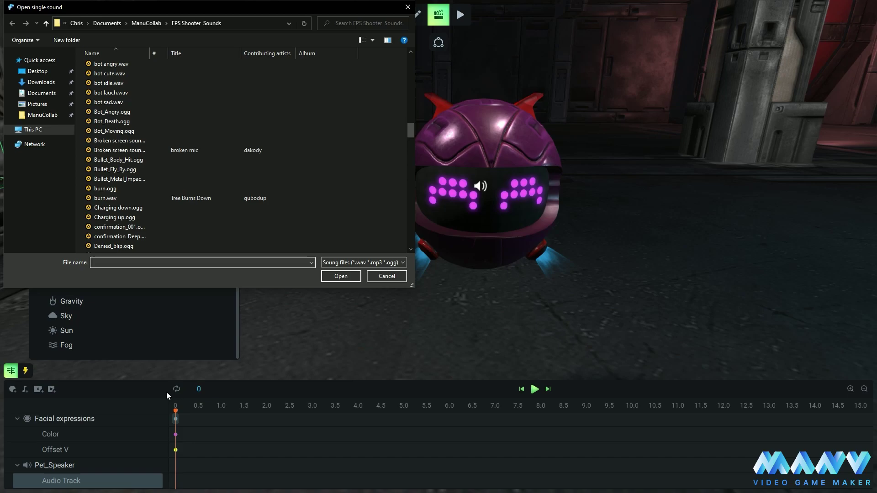
double_click(109, 93)
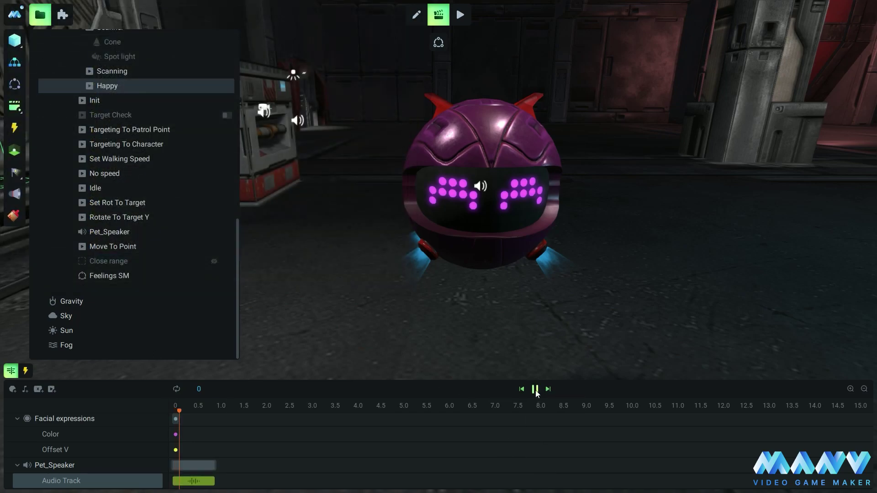
left_click(536, 389)
- Duplicate the Happy animation inside Bot Pet2 and rename the copy Love
scroll(119, 183, "up", 3)
right_click(108, 205)
left_click(156, 277)
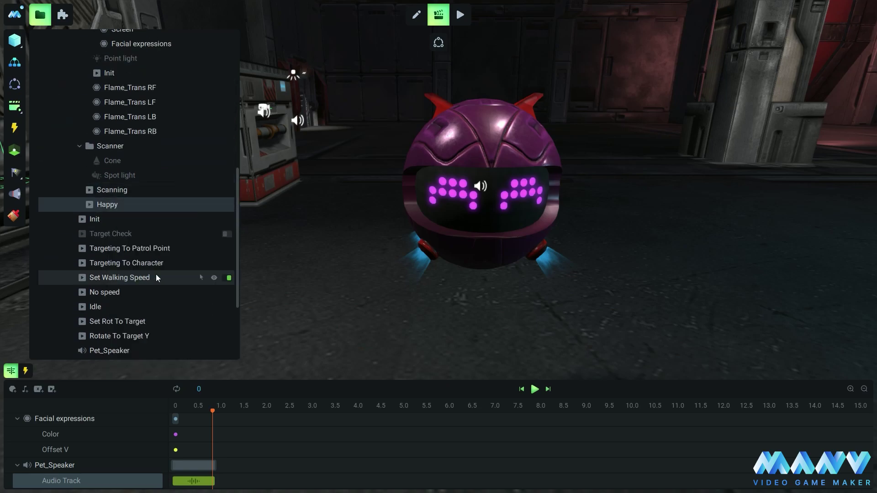
right_click(119, 219)
left_click(151, 270)
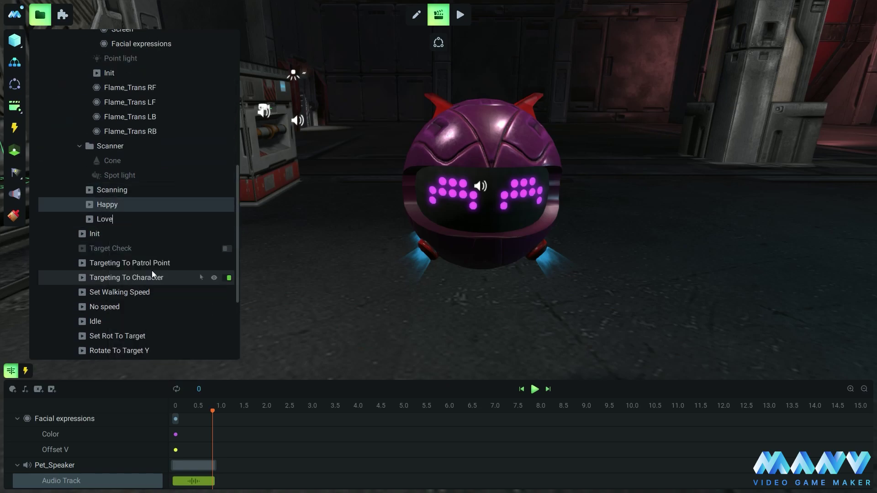
- Set the Love animation's State Started trigger to the Love state of Feelings SM
left_click(107, 220)
left_click(25, 371)
left_click(60, 408)
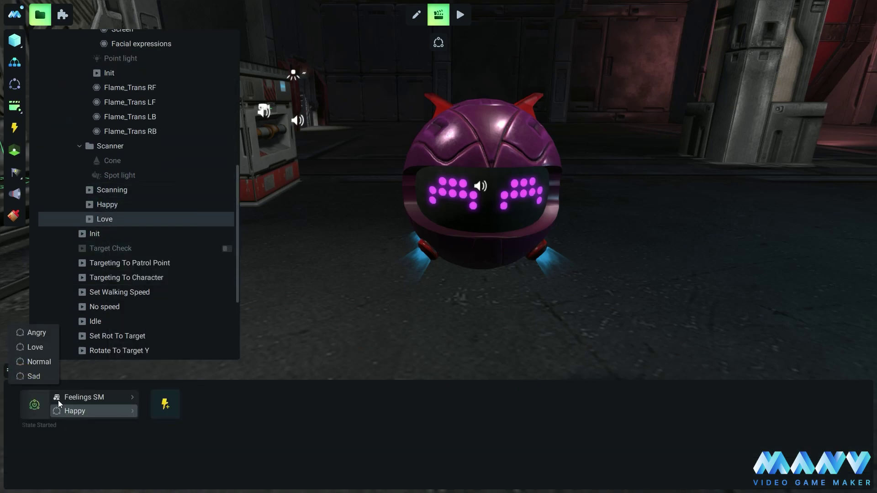
left_click(37, 350)
- Set the Love animation's Facial expressions Color keyframe to magenta from the default palette and its Offset V keyframe to 0.2
left_click(11, 370)
left_click(17, 420)
left_click(176, 438)
left_click(252, 424)
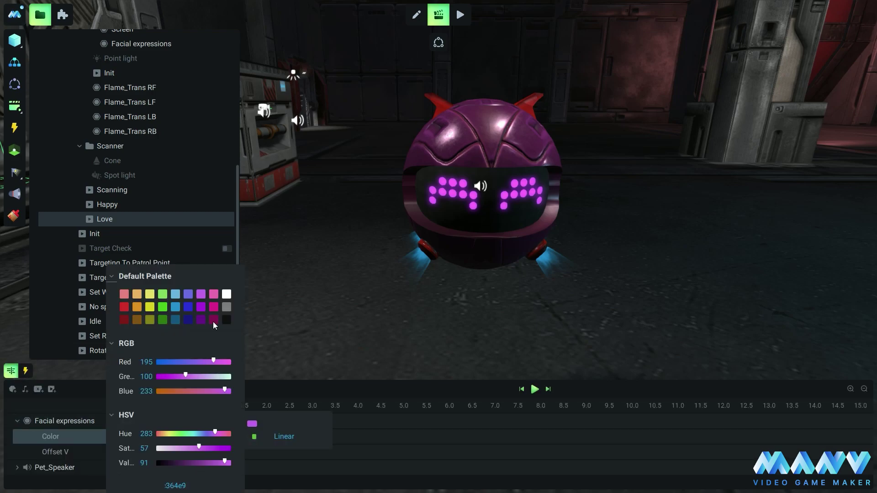
left_click(215, 313)
left_click(176, 452)
key("BackSpace")
type("2")
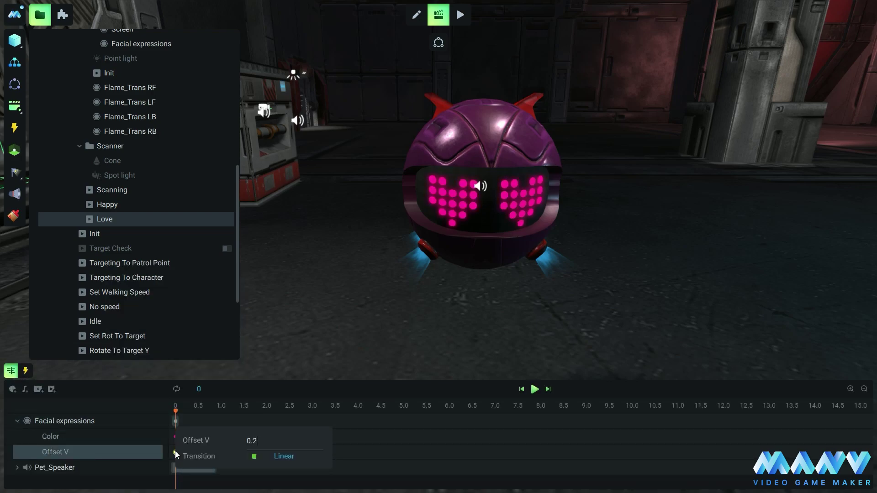
key("Return")
- Replace the sound on the Love animation's Pet_Speaker audio track with bot cute.wav at 0
left_click(17, 467)
right_click(192, 479)
left_click(222, 484)
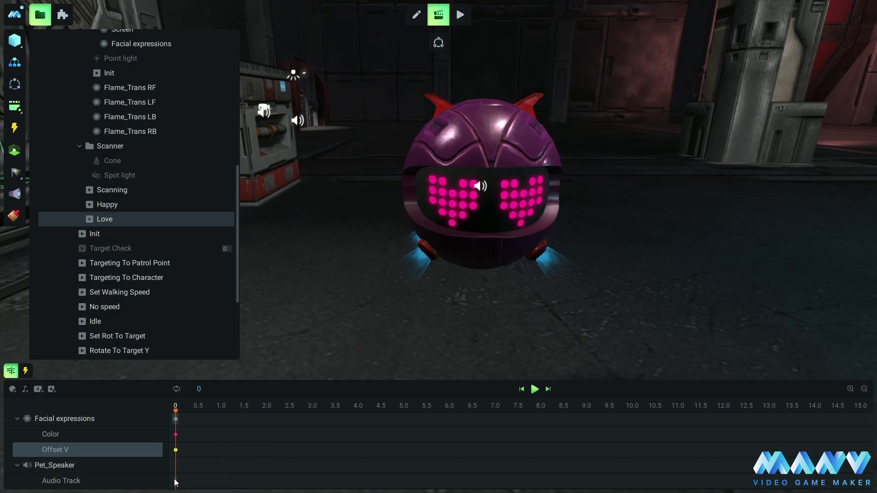
double_click(61, 481)
left_click(110, 74)
left_click(336, 277)
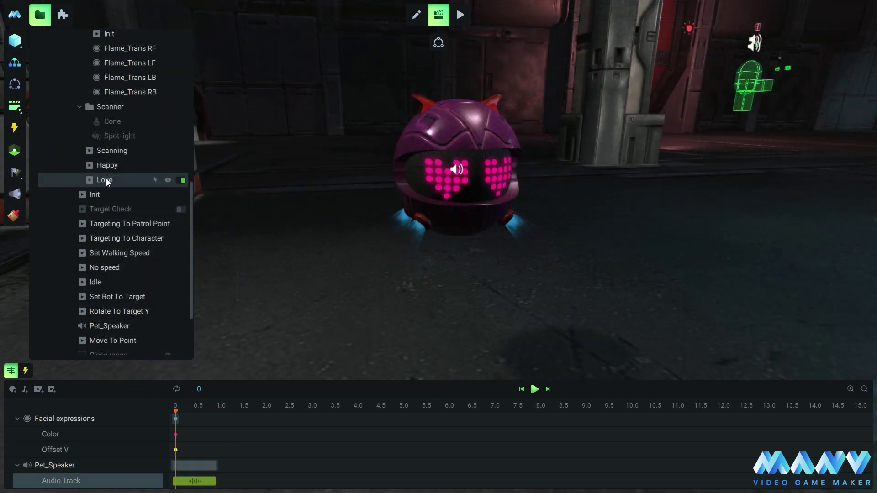
- Duplicate the Love animation and rename the copy Sad
right_click(106, 180)
left_click(147, 245)
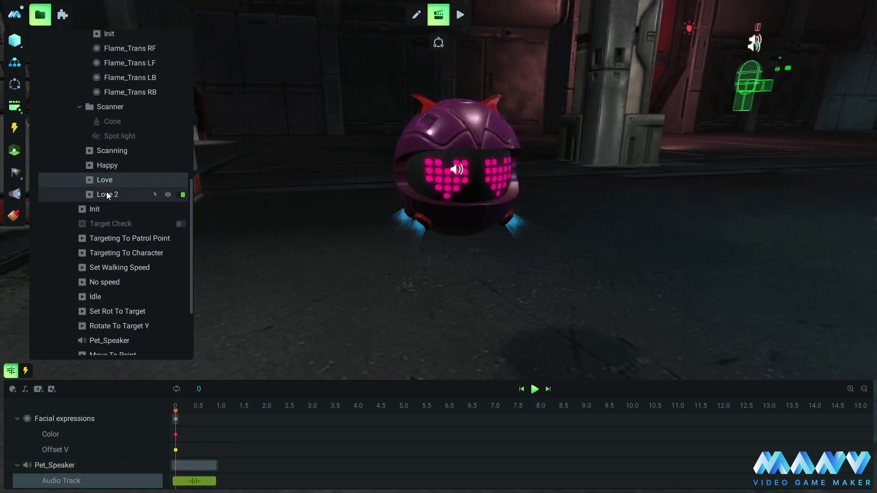
right_click(107, 194)
left_click(142, 246)
type("Sad")
key("Return")
- Set the Sad animation's State Started trigger to the Sad state of Feelings SM
left_click(25, 371)
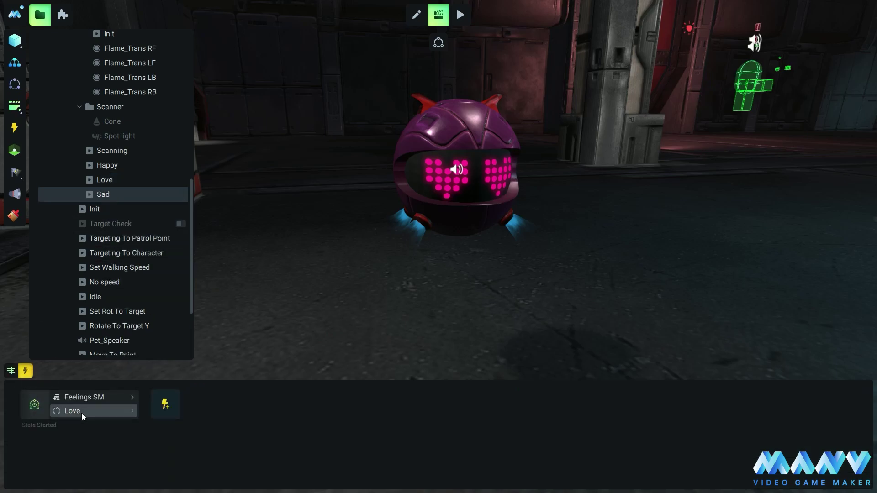
left_click(81, 412)
left_click(35, 378)
- Set the Sad animation's Facial expressions Color keyframe to orange from the default palette and its Offset V keyframe to 0.8
left_click(12, 371)
left_click(17, 421)
left_click(176, 436)
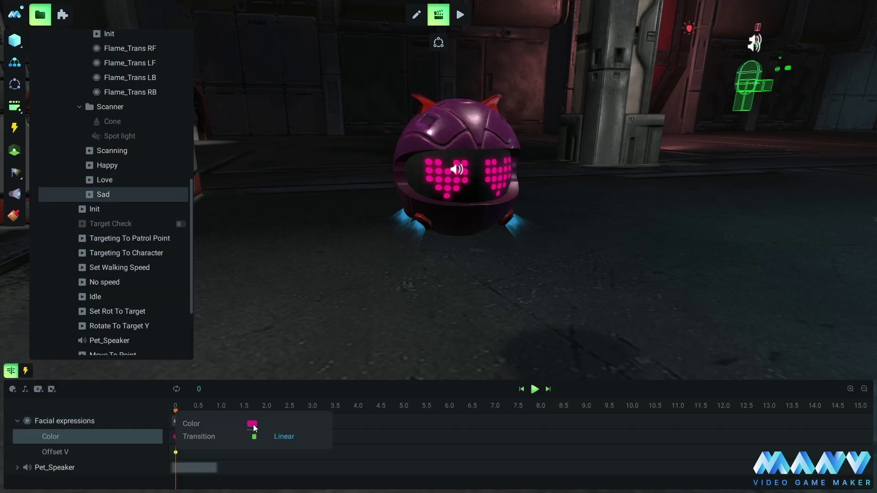
left_click(252, 425)
left_click(137, 309)
left_click(346, 389)
left_click(175, 452)
left_click(276, 438)
key("BackSpace")
type("3")
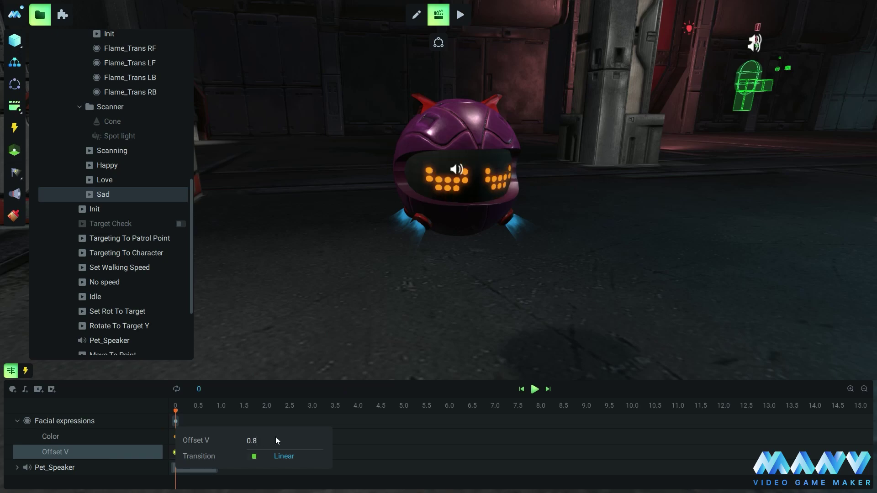
key("Return")
- Replace the sound on the Sad animation's Pet_Speaker audio track with bot sad.wav and play the animation
left_click(18, 474)
double_click(175, 480)
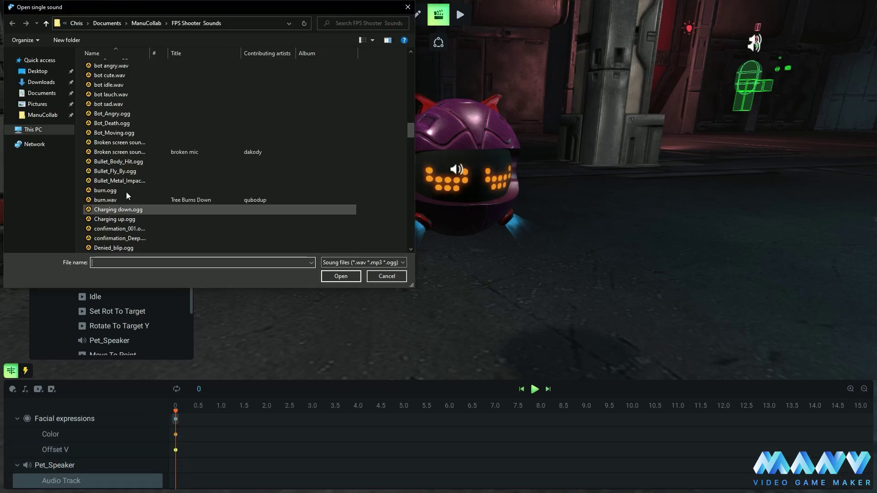
double_click(108, 104)
left_click(534, 390)
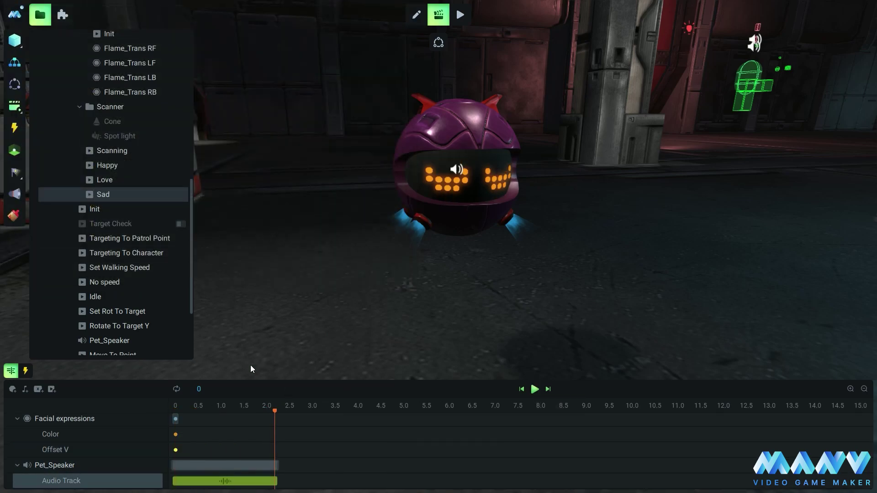
- Duplicate the Sad animation as Angry and set the copy's State Started trigger to the Angry state
right_click(106, 197)
left_click(143, 261)
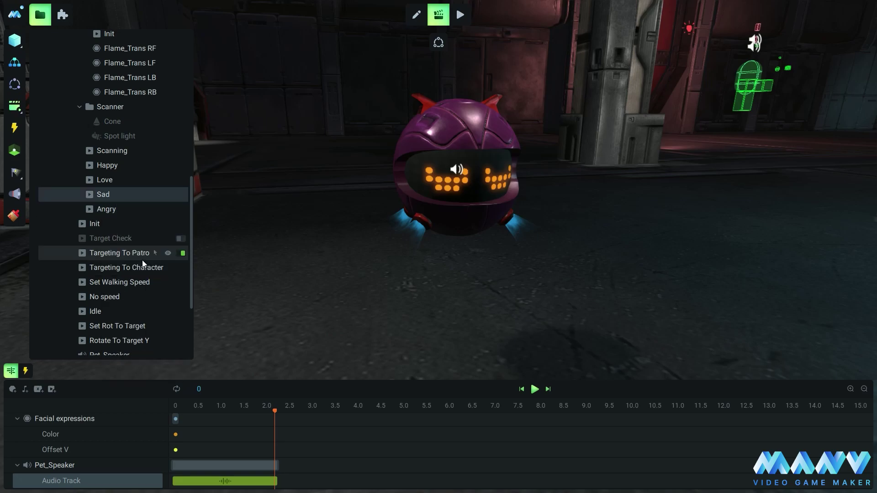
left_click(103, 208)
left_click(25, 370)
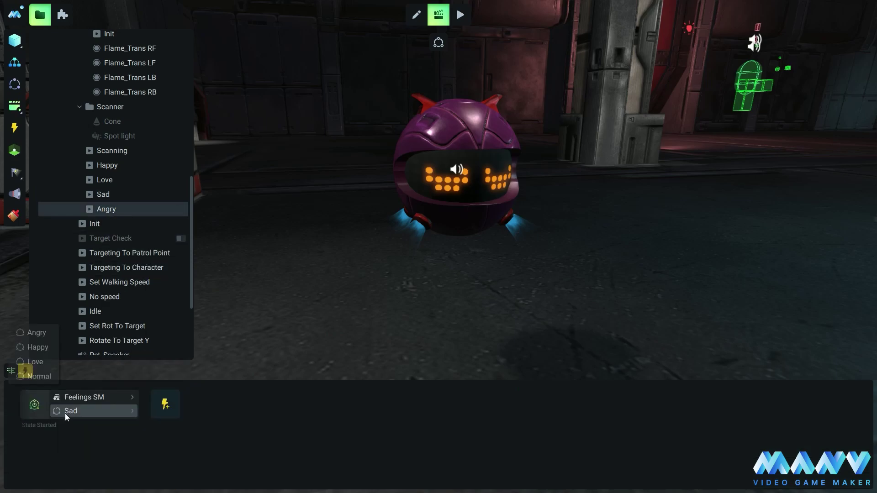
- Set the Angry animation's Facial expressions Color keyframe to red and its Offset V keyframe to 0.4
left_click(10, 370)
left_click(17, 421)
left_click(175, 437)
left_click(252, 423)
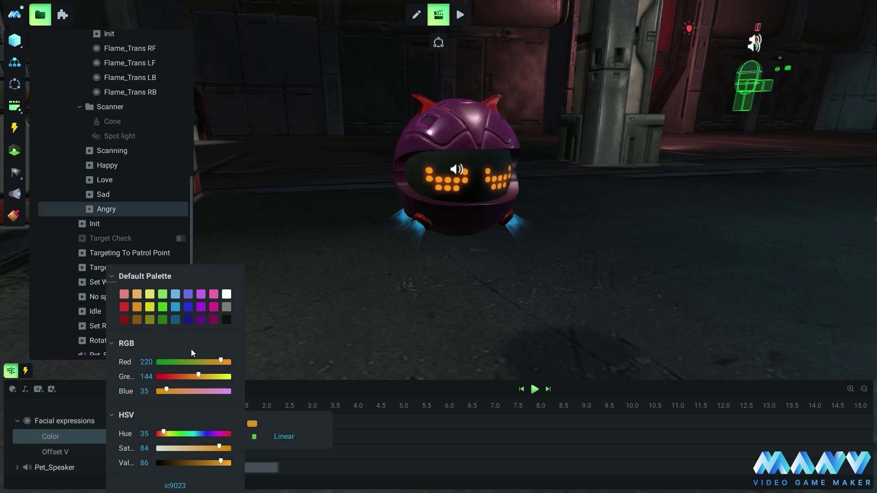
left_click(300, 394)
left_click(175, 452)
type("0.8")
key("Return")
- Replace the sound on the Angry animation's Pet_Speaker audio track with bot angry.wav and play the animation
left_click(91, 468)
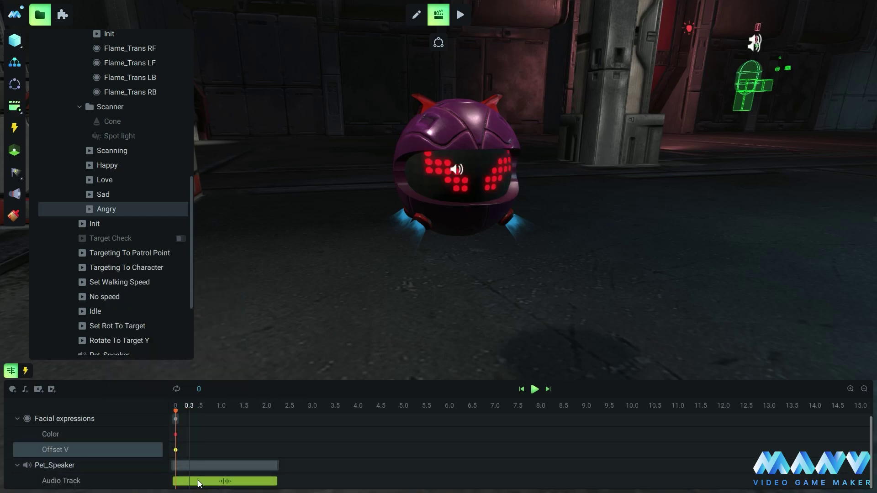
double_click(200, 482)
left_click(111, 66)
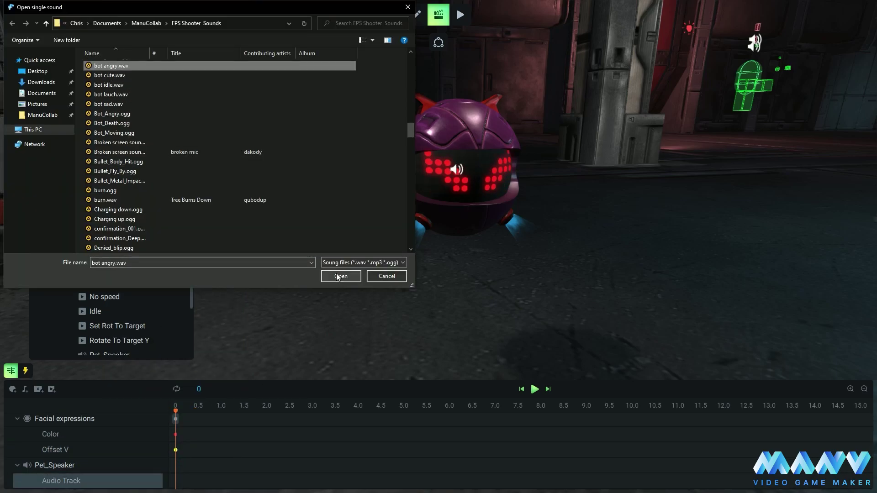
left_click(340, 276)
left_click(535, 389)
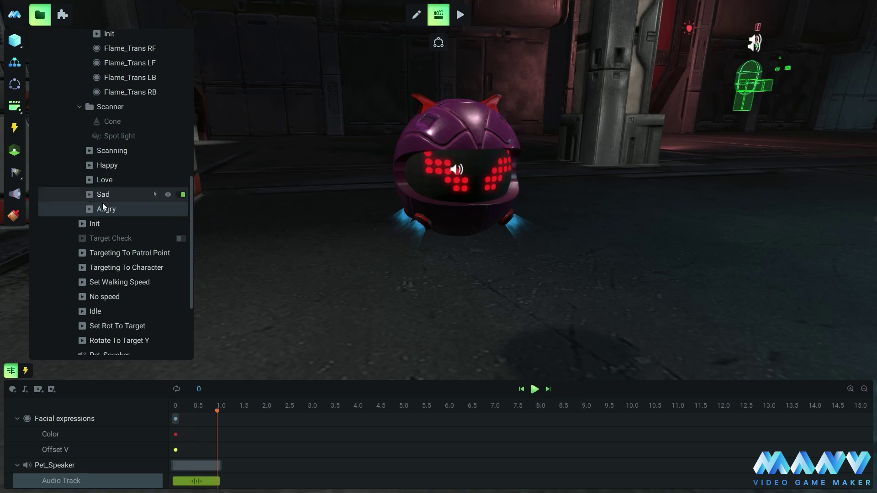
- Duplicate the Angry animation, rename the copy Normal, and open its State Started trigger
right_click(115, 209)
left_click(121, 274)
right_click(118, 226)
left_click(142, 275)
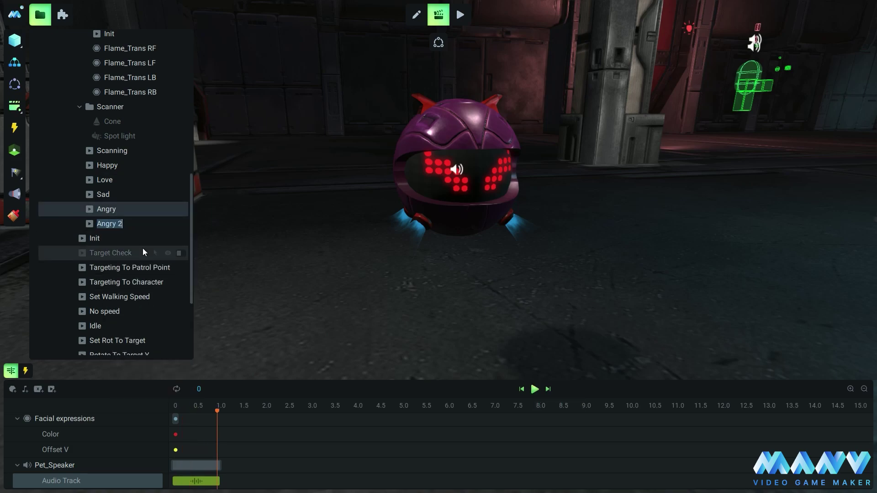
left_click(102, 225)
left_click(22, 371)
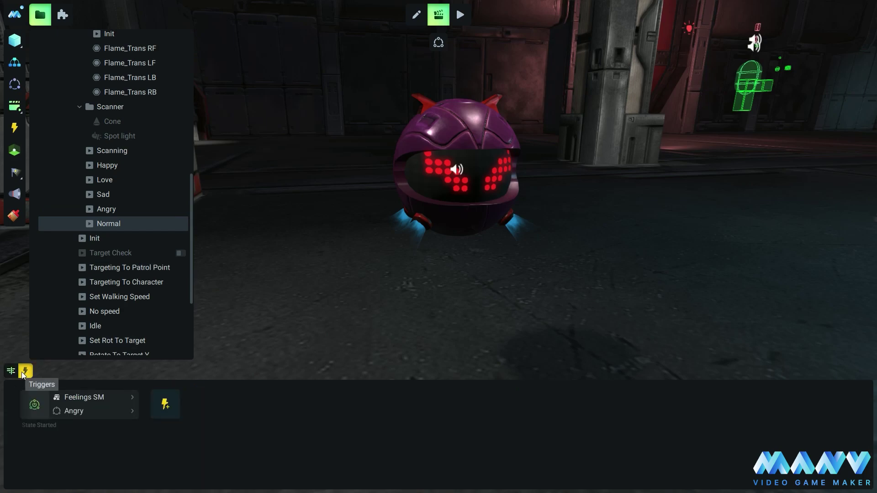
- Set the Normal animation's Facial expressions Color keyframe to light blue from the default palette and its Offset V keyframe to 0
left_click(10, 371)
left_click(18, 422)
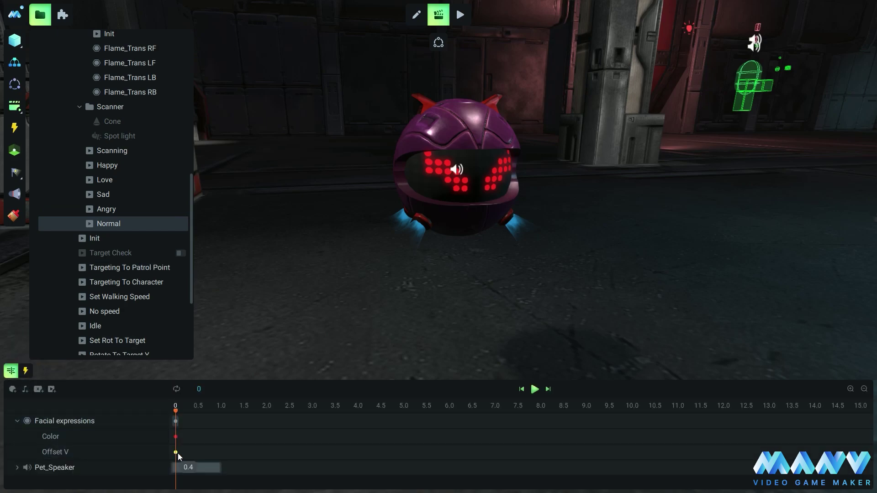
left_click(176, 436)
left_click(252, 424)
left_click(176, 293)
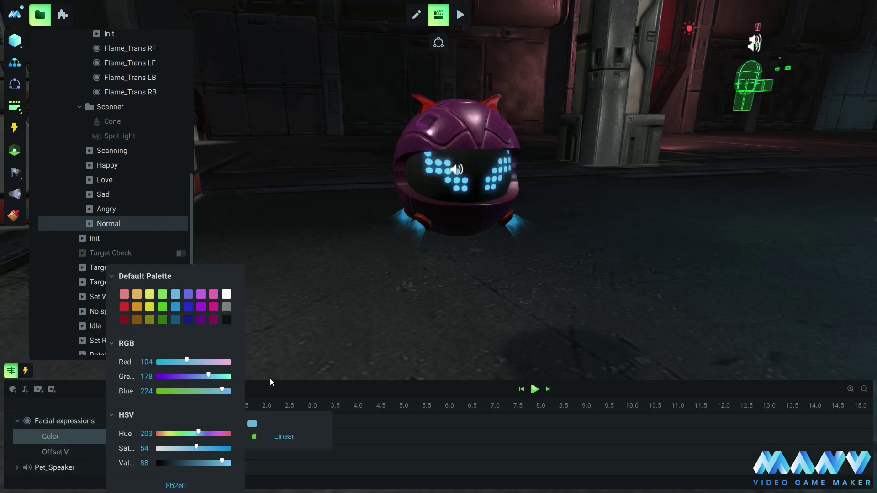
left_click(270, 381)
left_click(175, 452)
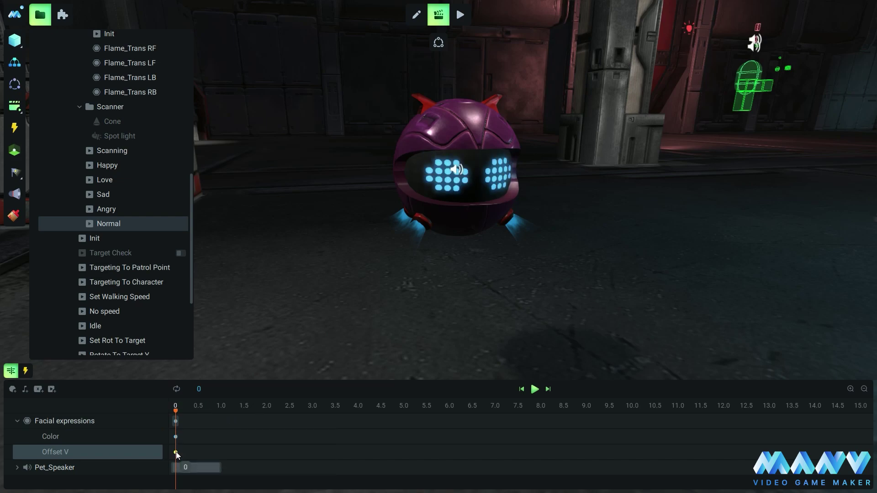
- Replace the sound on the Normal animation's Pet_Speaker audio track with bot idle.wav at 0
left_click(18, 467)
right_click(196, 483)
left_click(198, 484)
double_click(176, 483)
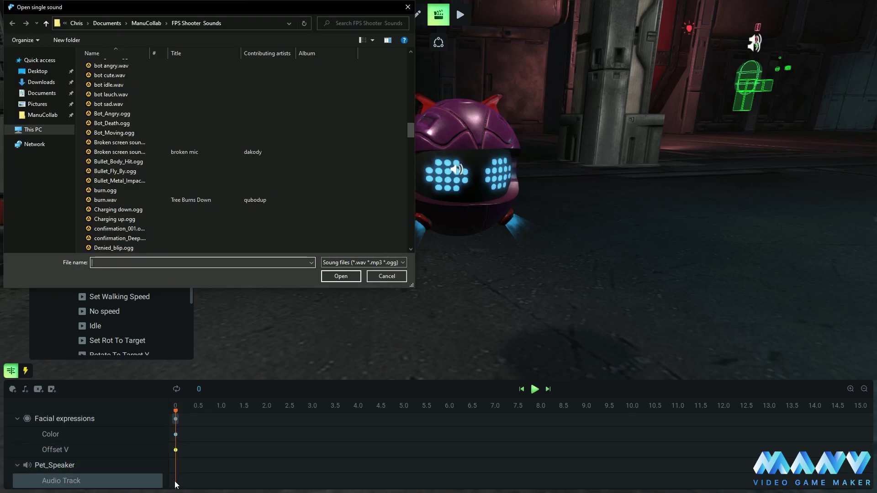
left_click(108, 84)
left_click(341, 276)
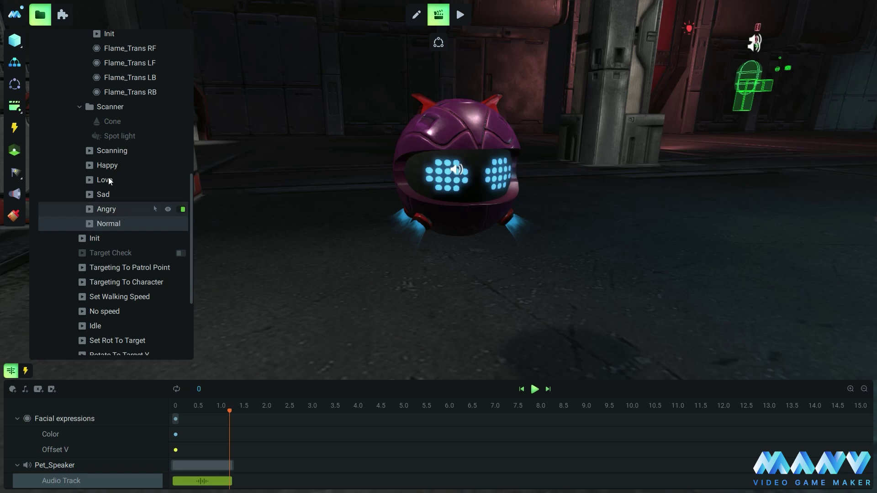
- Create a new animation under Bot Pet2 and rename it Petted
scroll(116, 202, "up", 4)
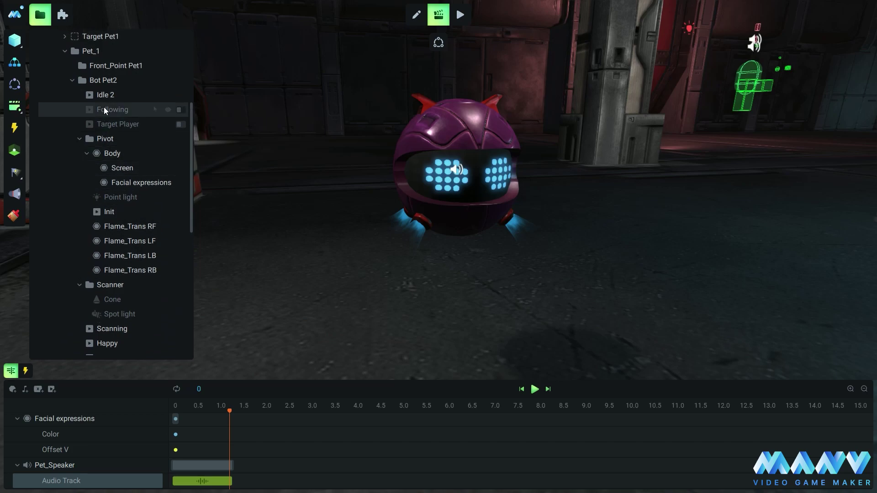
right_click(103, 80)
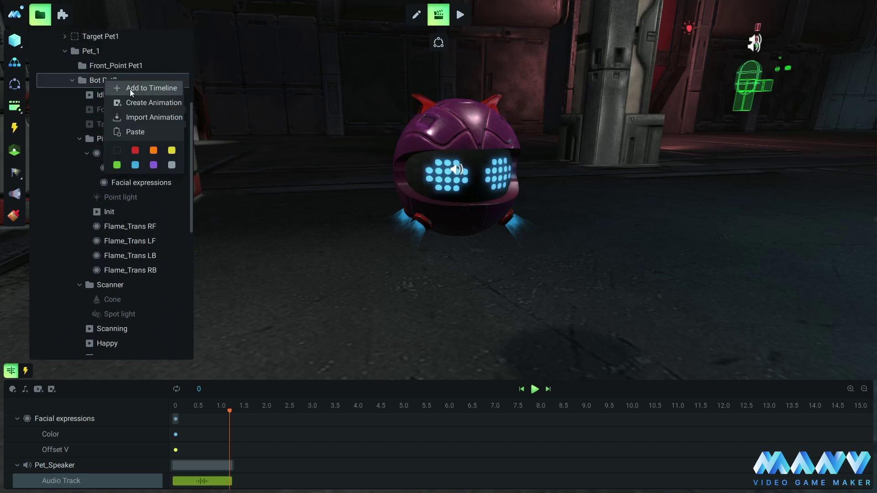
left_click(148, 105)
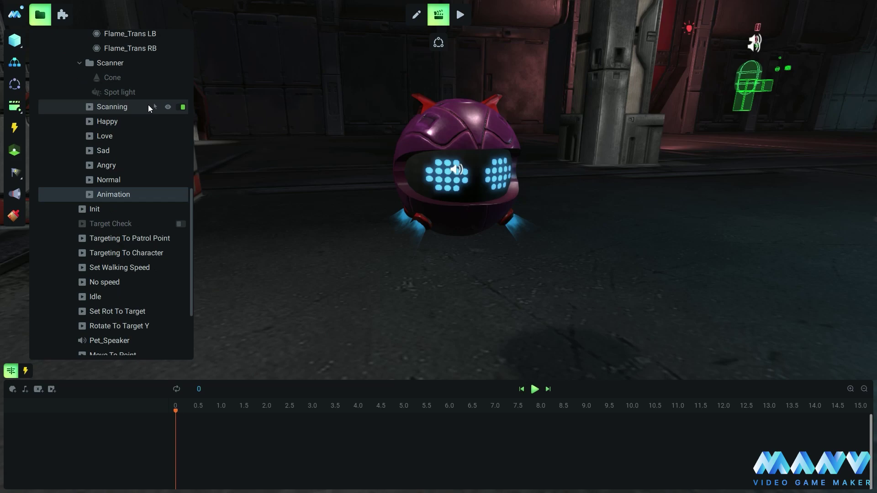
right_click(116, 194)
left_click(153, 246)
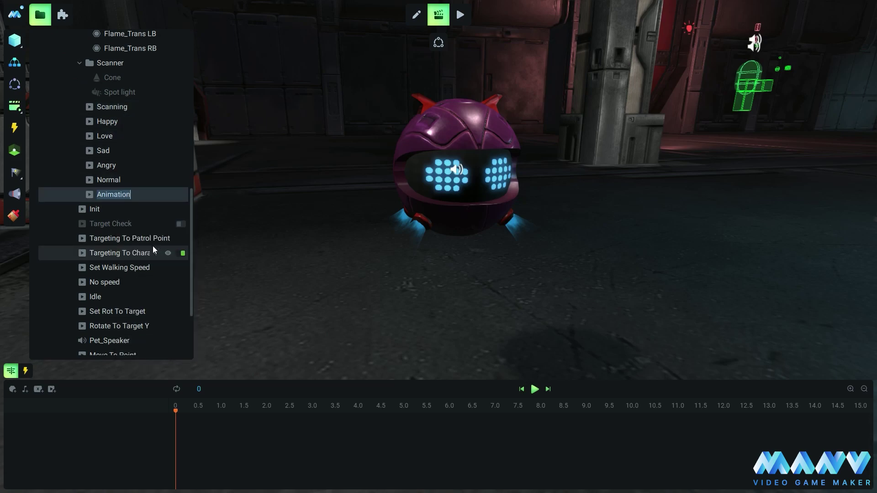
type("Petted")
key("Return")
- Add a Collision Started trigger to the Petted animation with the MainCharacter body as its first object
left_click(26, 370)
left_click(34, 404)
mouse_move(86, 440)
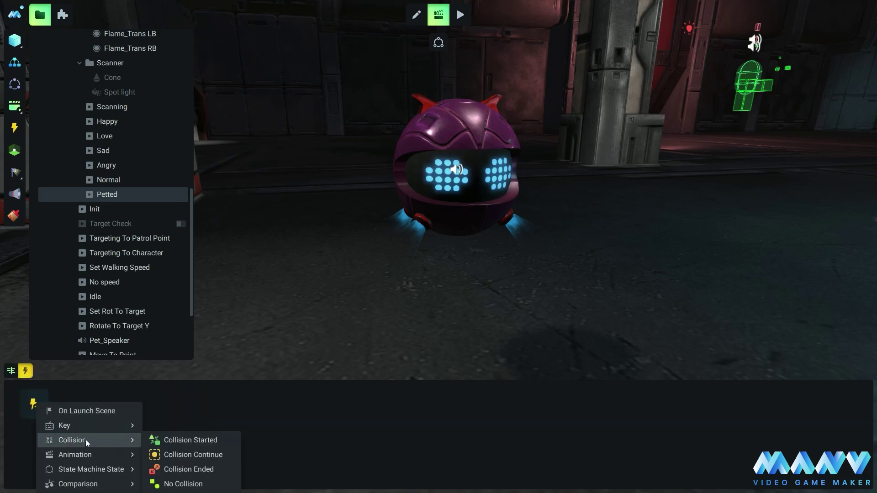
left_click(192, 438)
left_click(91, 397)
left_click(61, 308)
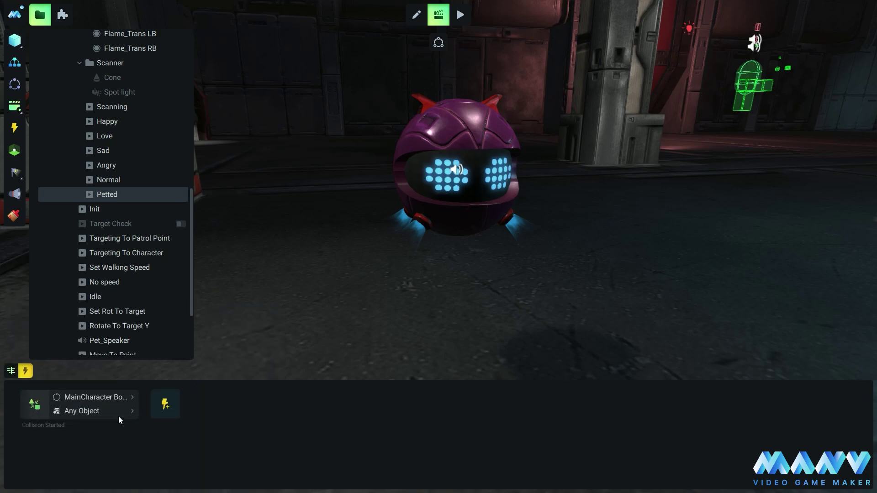
left_click(78, 411)
mouse_move(59, 355)
mouse_move(145, 355)
mouse_move(232, 356)
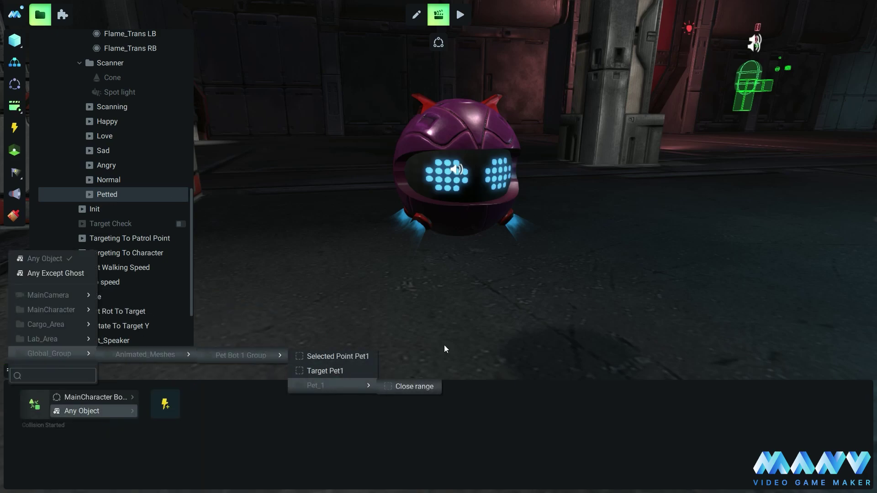
- Select the Bot Pet2 group in edit mode and set its Physical property to YES
left_click(423, 147)
scroll(91, 292, "down", 3)
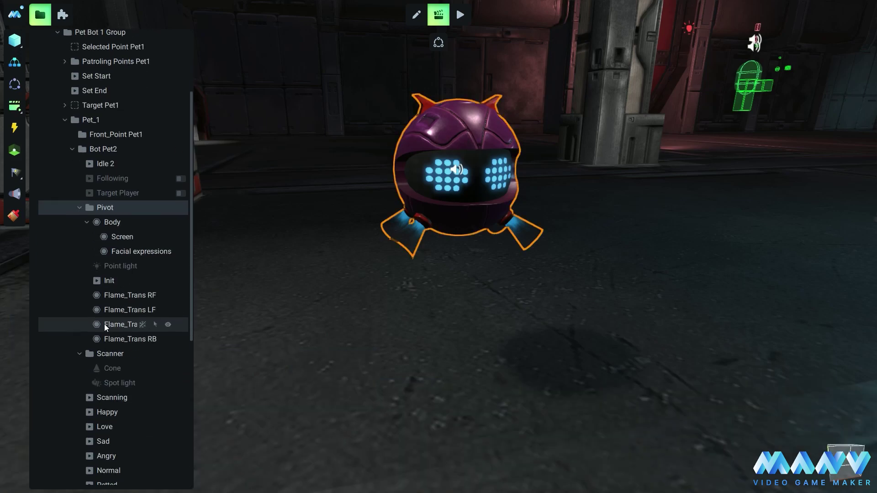
scroll(114, 322, "up", 3)
left_click(80, 200)
left_click(114, 141)
left_click(416, 15)
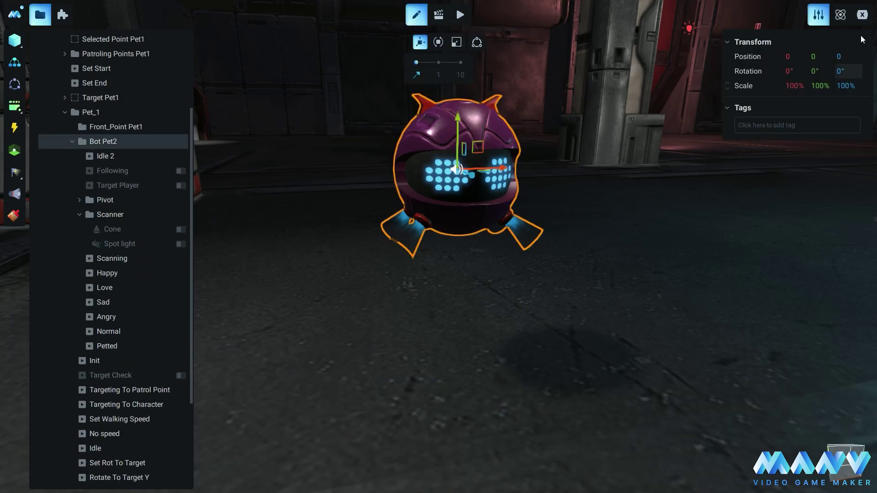
left_click(862, 14)
left_click(818, 15)
left_click(840, 15)
left_click(790, 41)
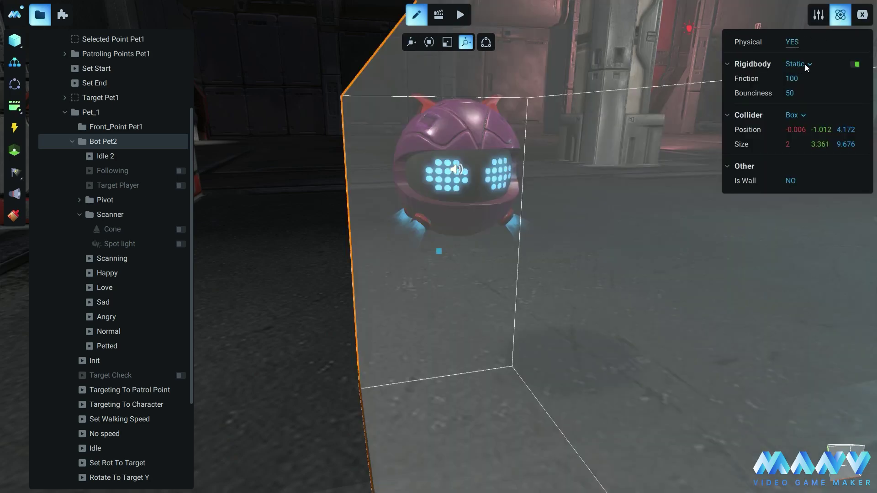
- Set Bot Pet2's Rigidbody type to Kinematic and its Collider shape to Sphere
left_click(798, 64)
left_click(810, 121)
left_click(795, 115)
left_click(801, 144)
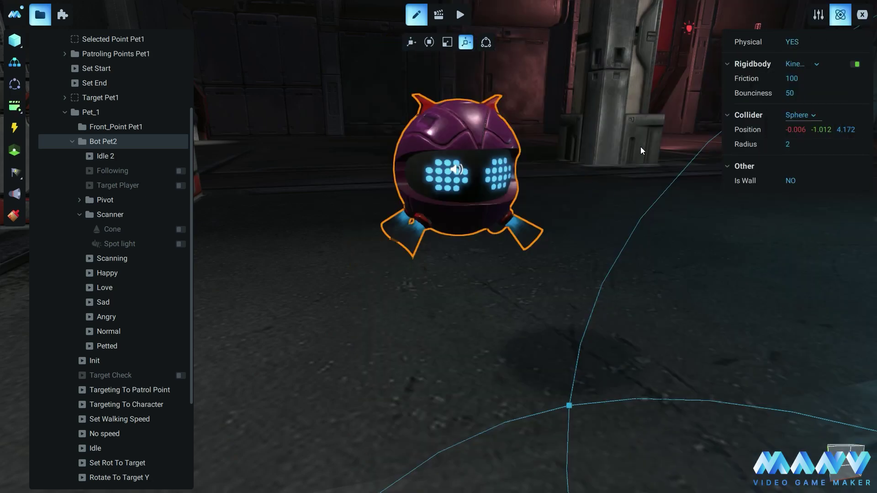
- Set Bot Pet2's sphere collider position to 0, 0, 0 and radius to 0.7, and turn off the group's visibility
type("0")
left_click(821, 129)
type("0")
left_click(846, 131)
type("0")
left_click(790, 144)
type("1")
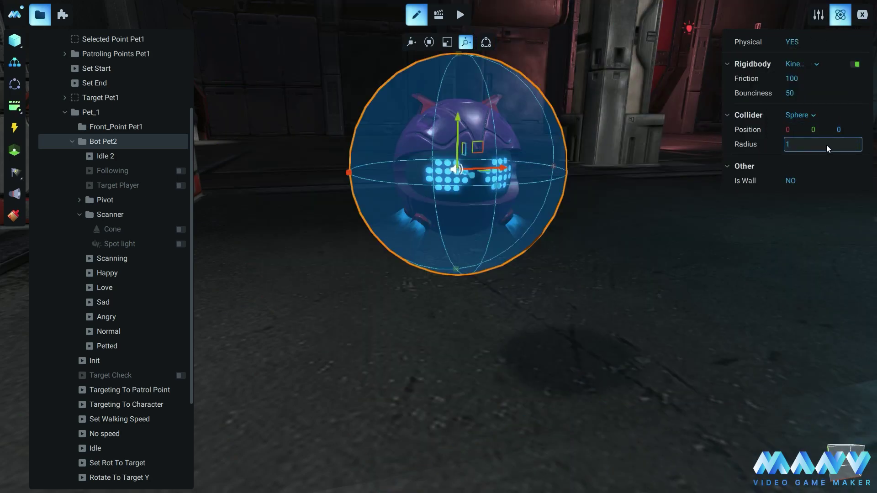
type("0.7")
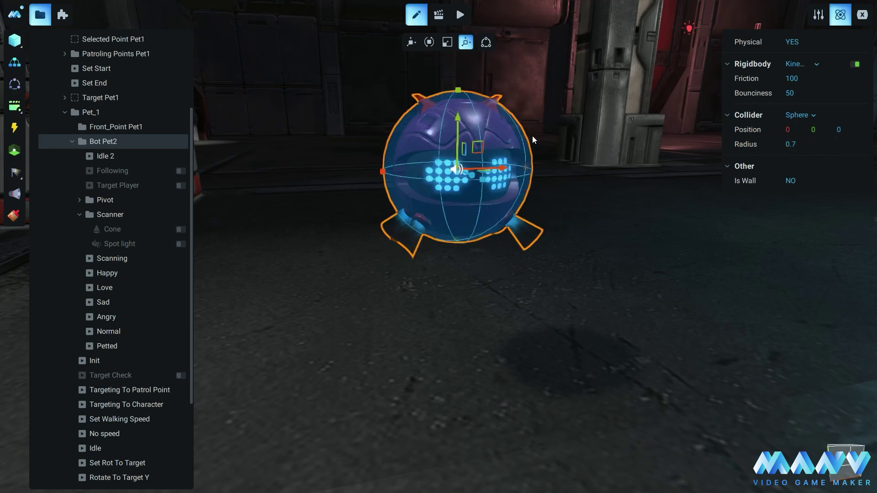
left_click(410, 42)
left_click(168, 142)
- Set the second object of the Petted animation's Collision Started trigger to Bot Pet2
left_click(111, 347)
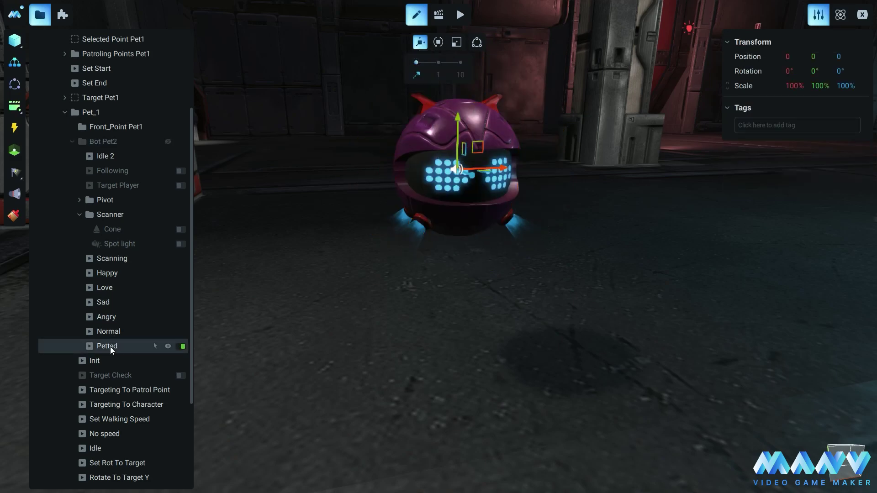
left_click(438, 15)
left_click(82, 411)
mouse_move(57, 354)
mouse_move(151, 355)
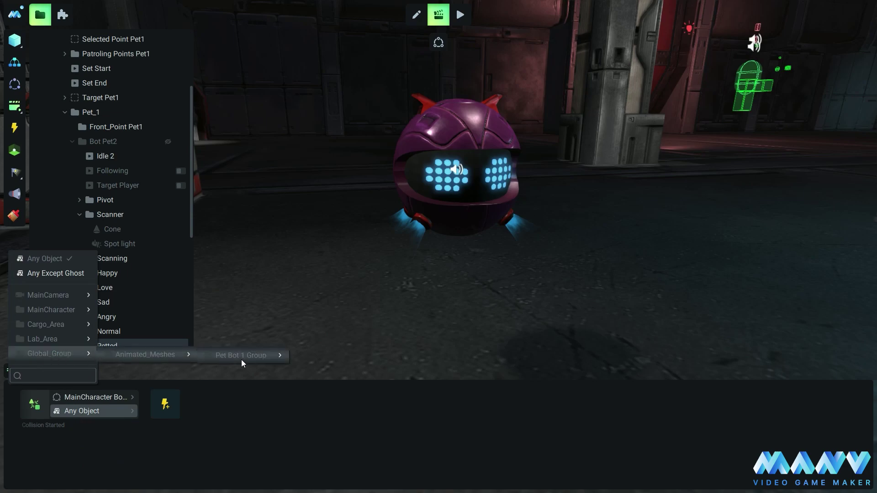
mouse_move(241, 360)
mouse_move(333, 386)
left_click(408, 387)
- Add Bot Pet2 to the Petted animation's timeline with a track for its Happiness variable
left_click(11, 371)
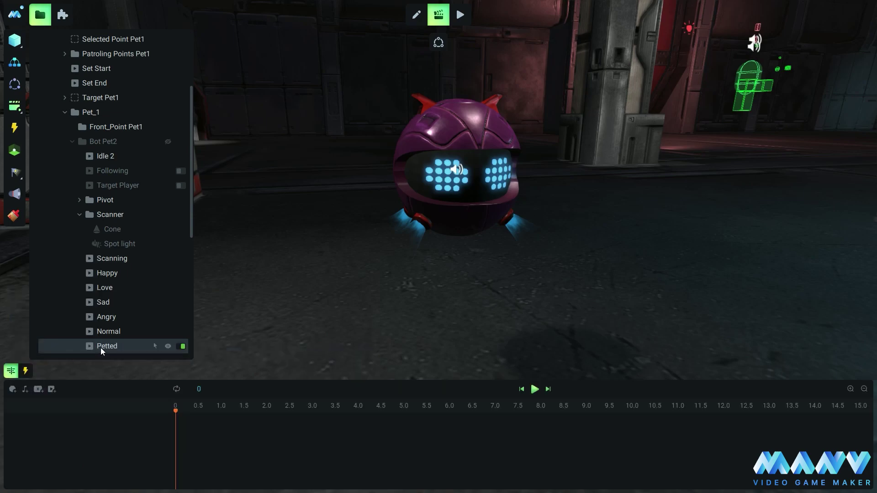
scroll(118, 207, "down", 4)
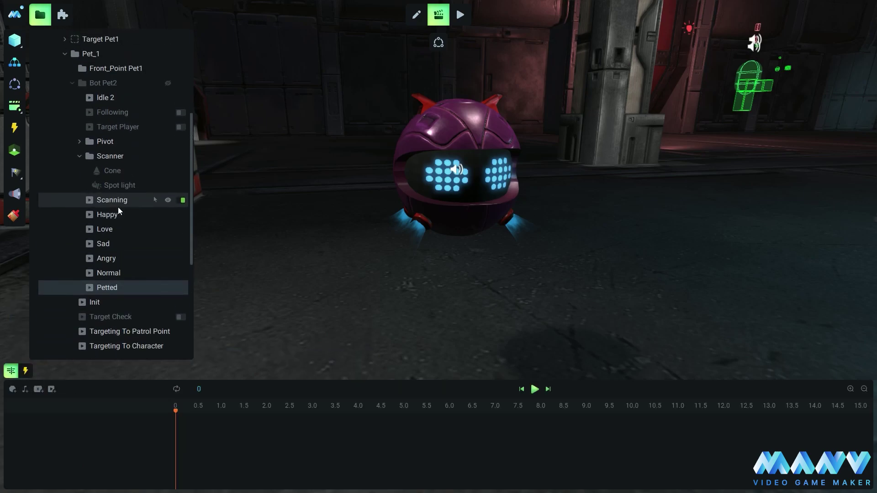
scroll(117, 207, "up", 4)
right_click(105, 142)
left_click(149, 150)
left_click(140, 419)
mouse_move(192, 406)
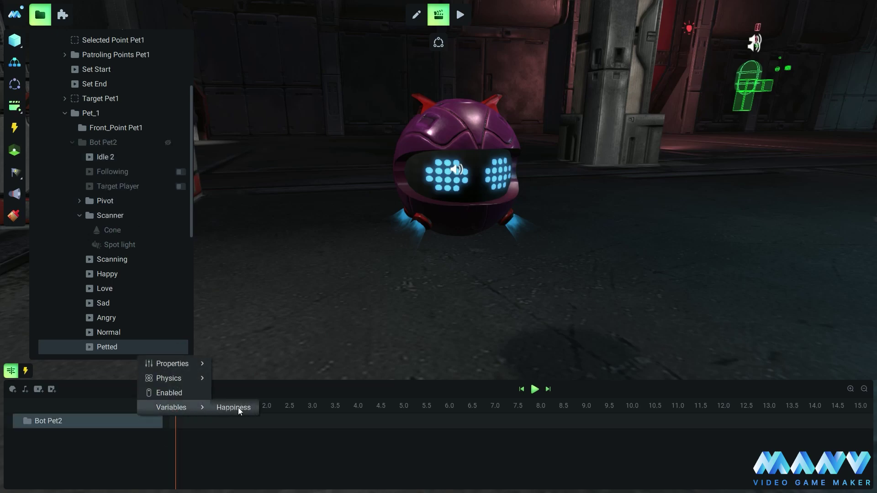
left_click(238, 407)
- Begin the Happiness keyframe at 0 with the condition if(${Bot Pet2}.Happiness >= 100,100, in its value
left_click(175, 438)
type("if(")
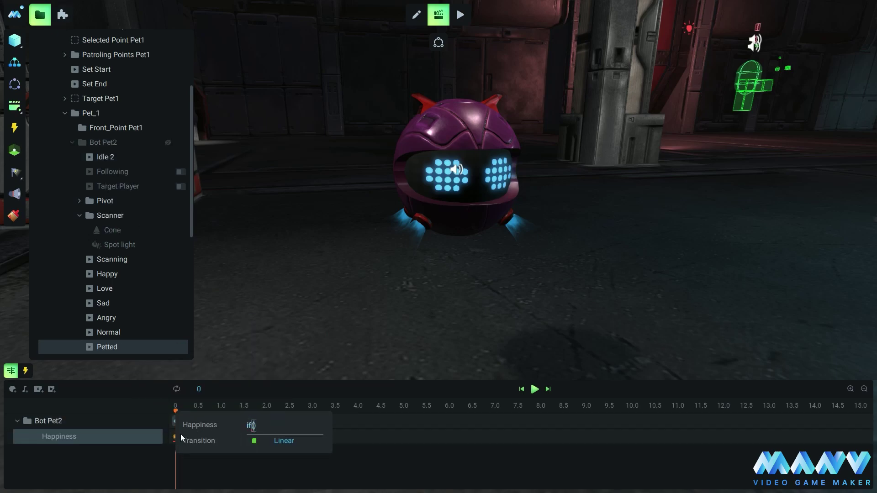
type("$0")
mouse_move(327, 385)
mouse_move(391, 403)
mouse_move(484, 403)
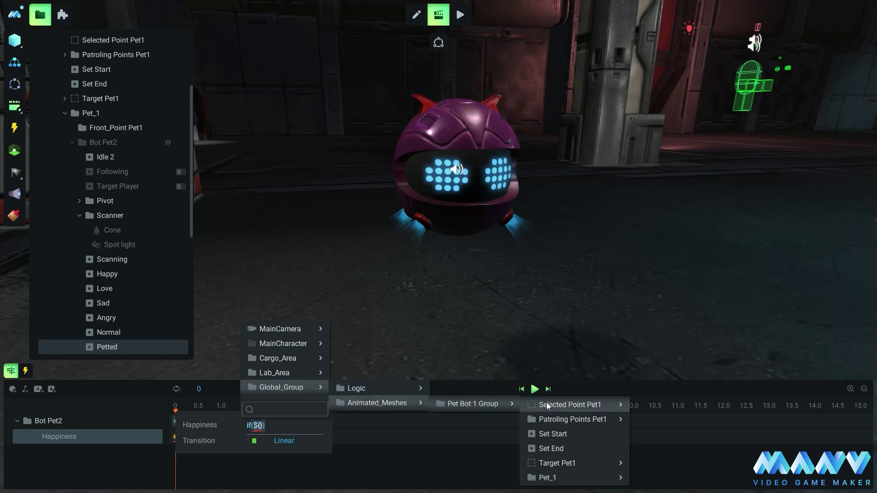
mouse_move(567, 478)
left_click(667, 273)
type(".Happiness")
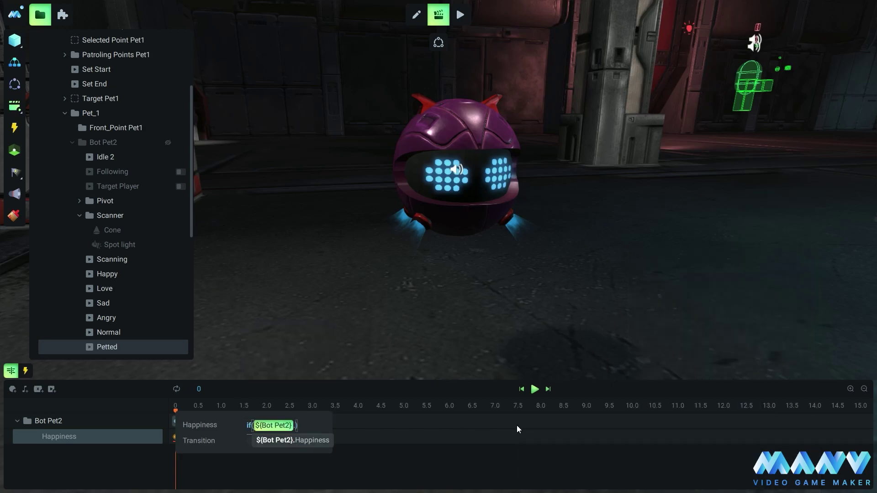
key("Return")
type(">= 100,100,")
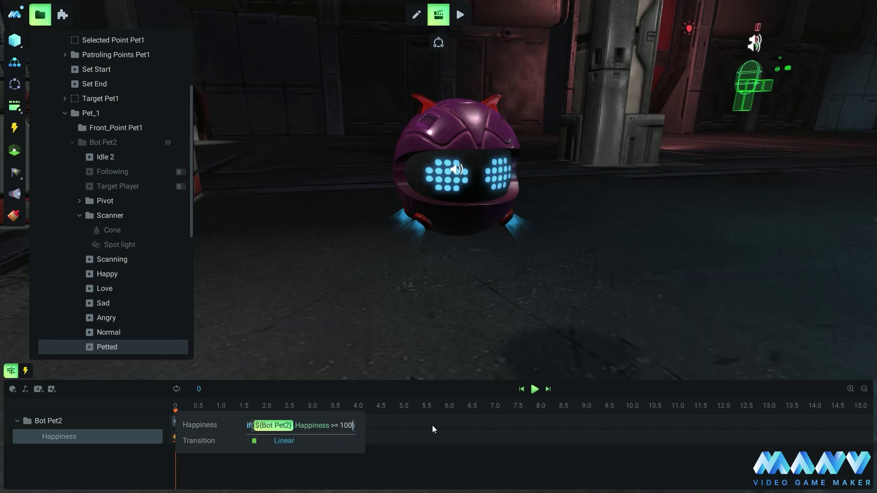
- Complete the Happiness keyframe's if expression with ${Bot Pet2}.Happiness + 25 as the else value
type("${")
mouse_move(437, 388)
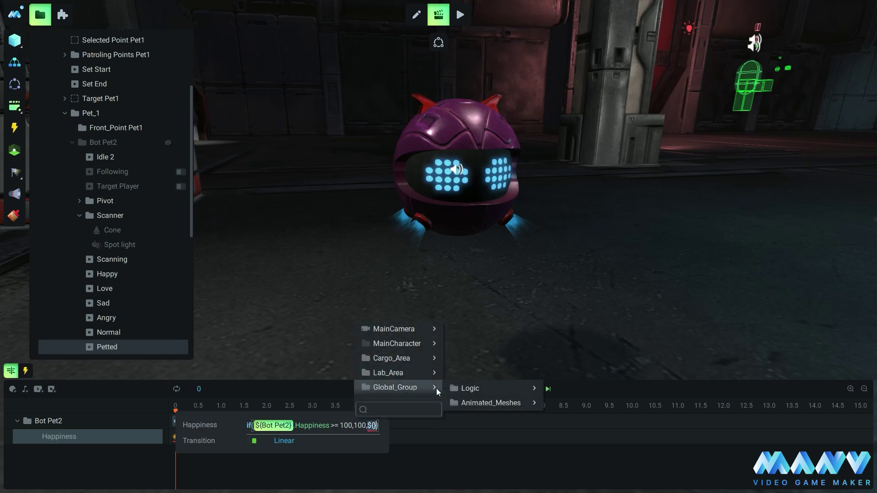
mouse_move(491, 403)
mouse_move(625, 402)
mouse_move(666, 477)
left_click(777, 273)
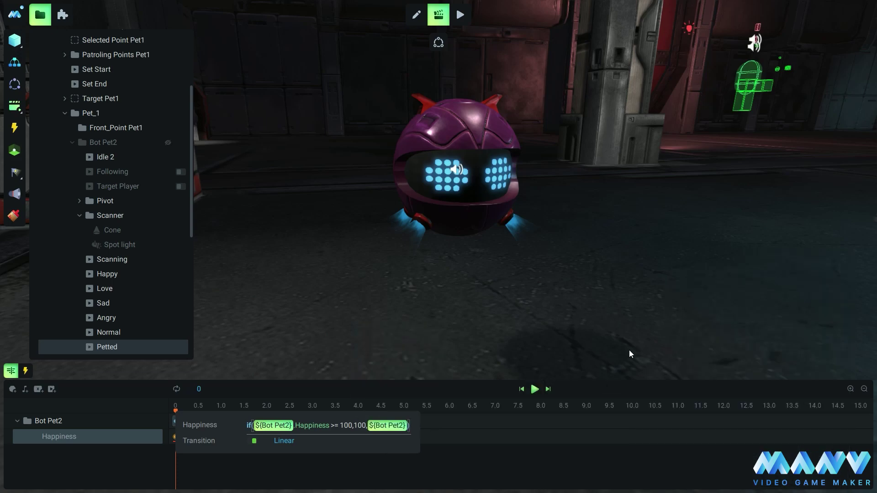
type(".")
left_click(413, 445)
type("+")
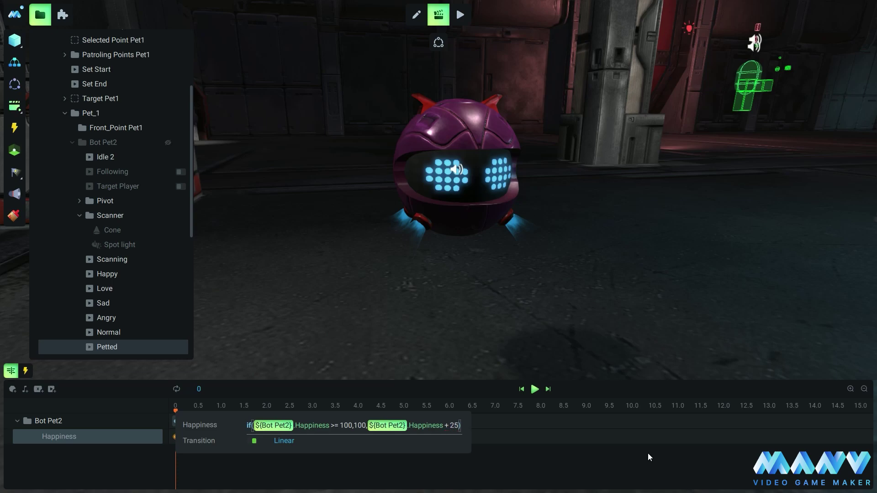
type(" 25")
left_click(648, 457)
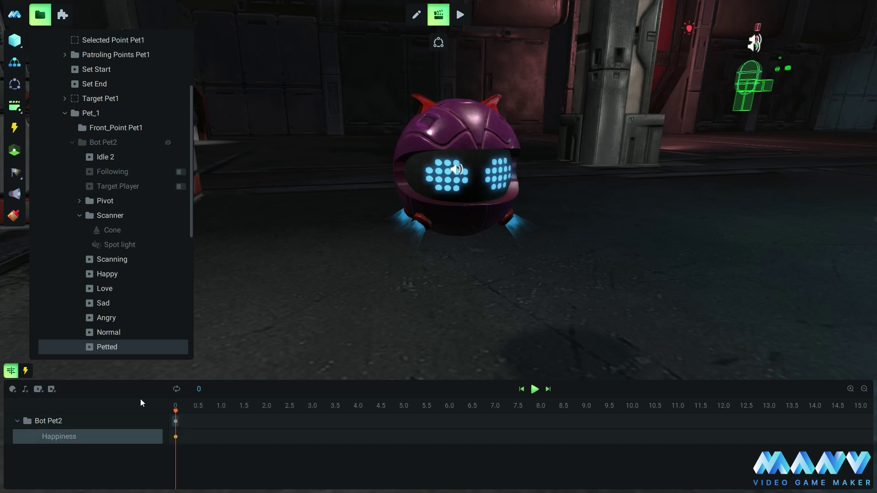
- Duplicate the Petted animation and rename the copy Getting Hit
scroll(147, 205, "down", 5)
right_click(117, 181)
left_click(147, 249)
right_click(111, 196)
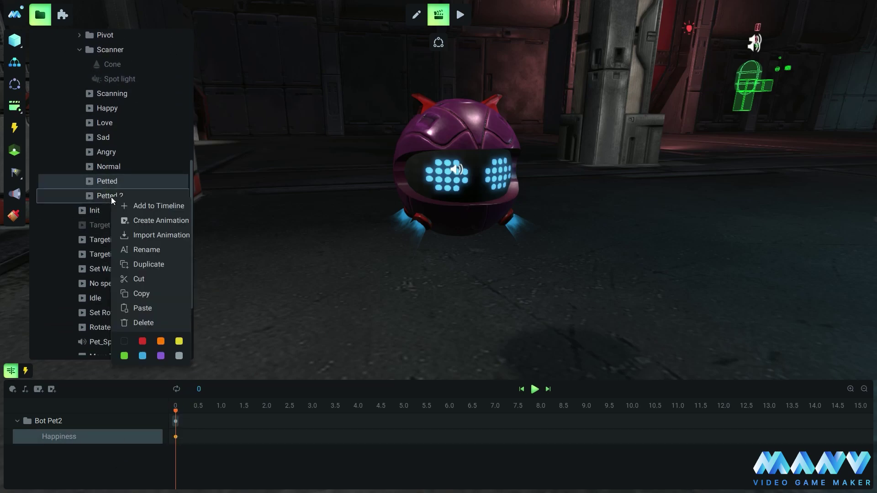
left_click(146, 248)
type("Getting Hit")
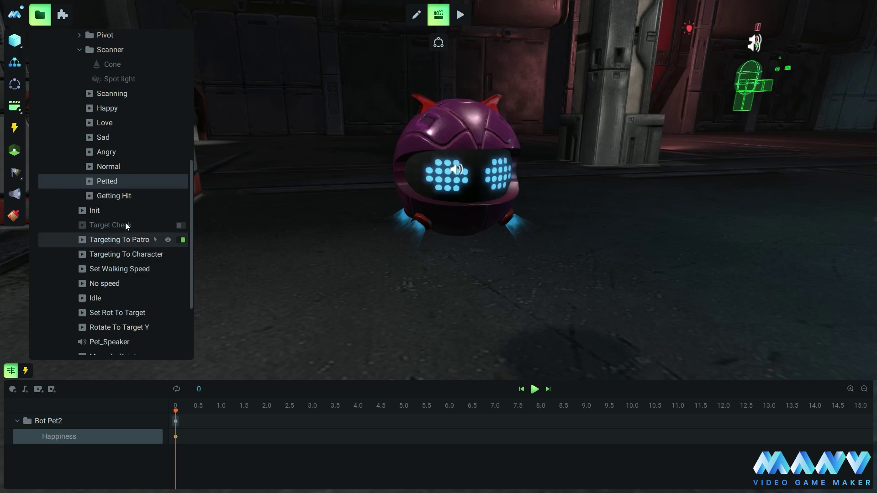
- Change the Getting Hit animation's Happiness keyframe expression to if(${Bot Pet2}.Happiness <= 0,0,${Bot Pet2}.Happiness - 25)
left_click(115, 197)
left_click(121, 436)
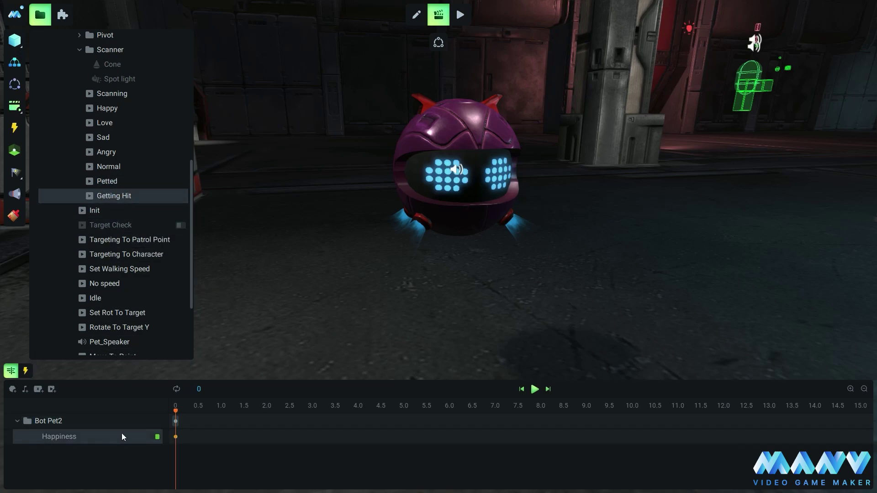
left_click(176, 436)
type("<")
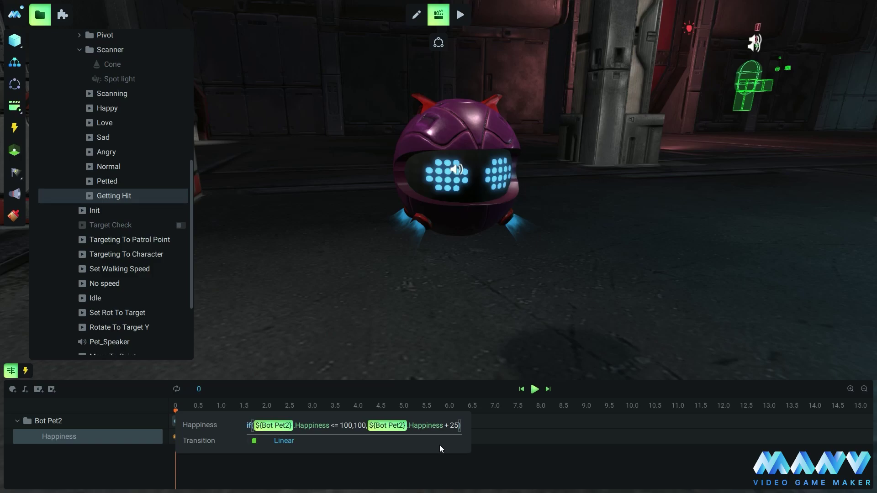
key("Right")
key("Right")
key("Delete")
key("Delete")
key("Right")
key("Right")
key("Delete")
key("Delete")
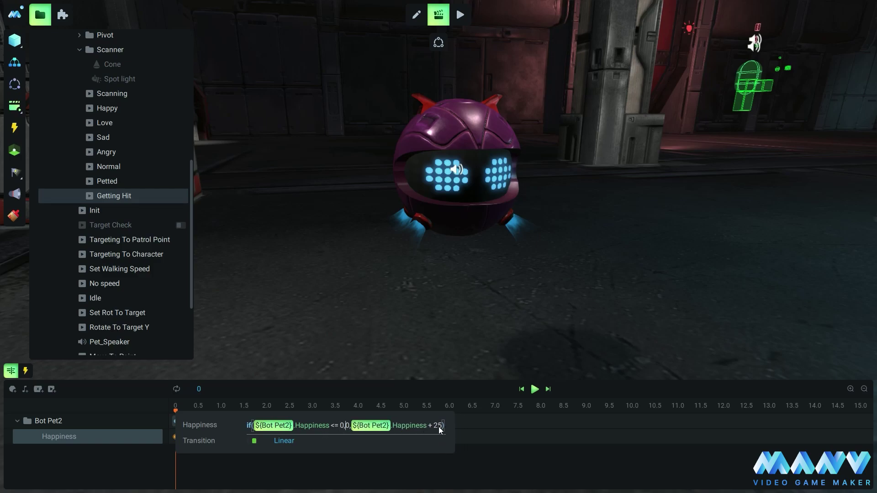
key("BackSpace")
type("-")
left_click(484, 424)
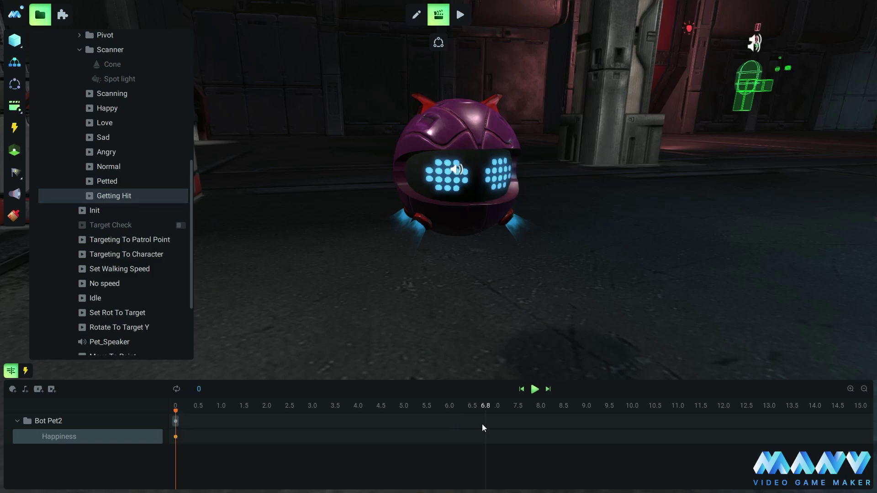
- Set the first object of Getting Hit's Collision Started trigger to the Ray of MainCamera's Pistol weapon
left_click(26, 371)
left_click(92, 397)
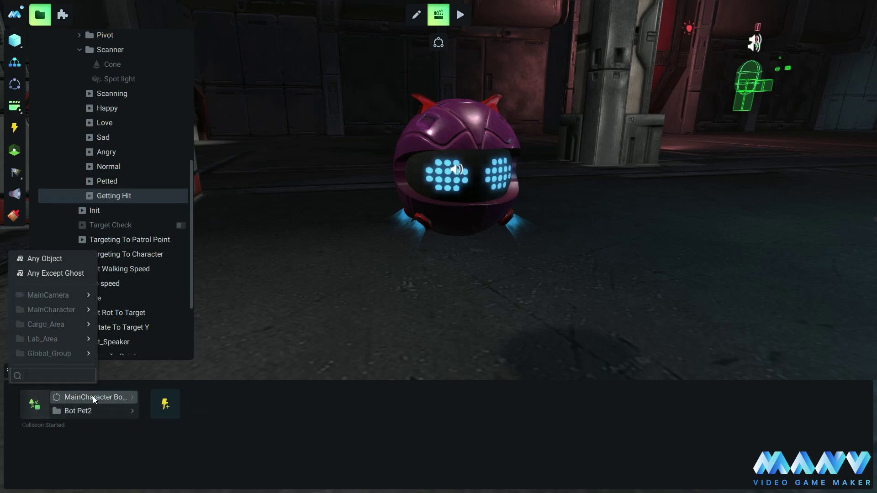
mouse_move(51, 295)
mouse_move(150, 311)
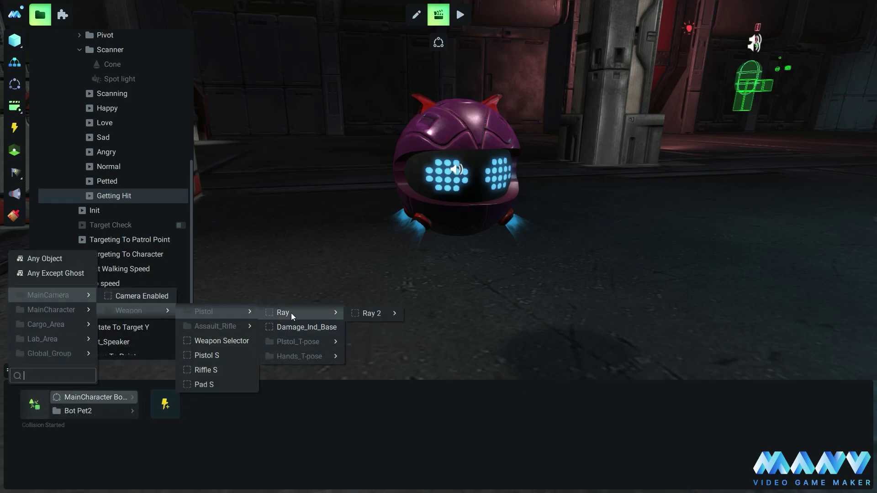
left_click(283, 313)
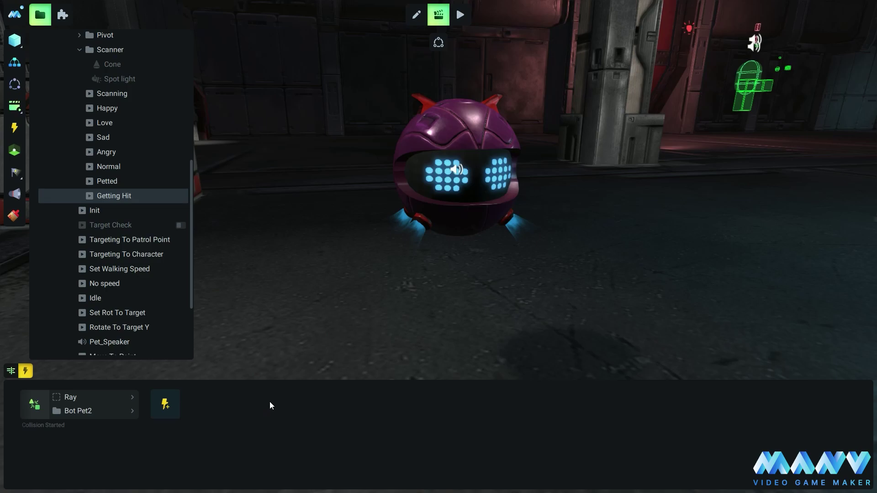
- Play-test the game and repeatedly walk up to the pet robot and back away to test how petting raises its Happiness
left_click(460, 15)
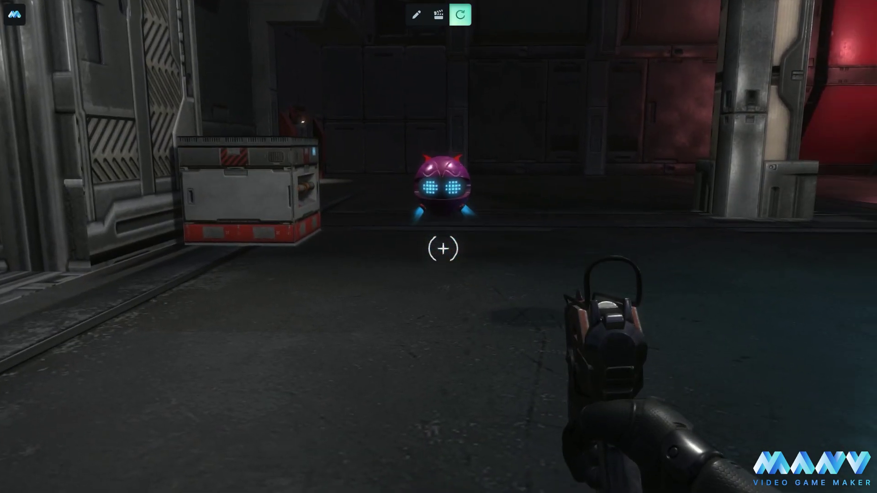
key("w")
key("w")
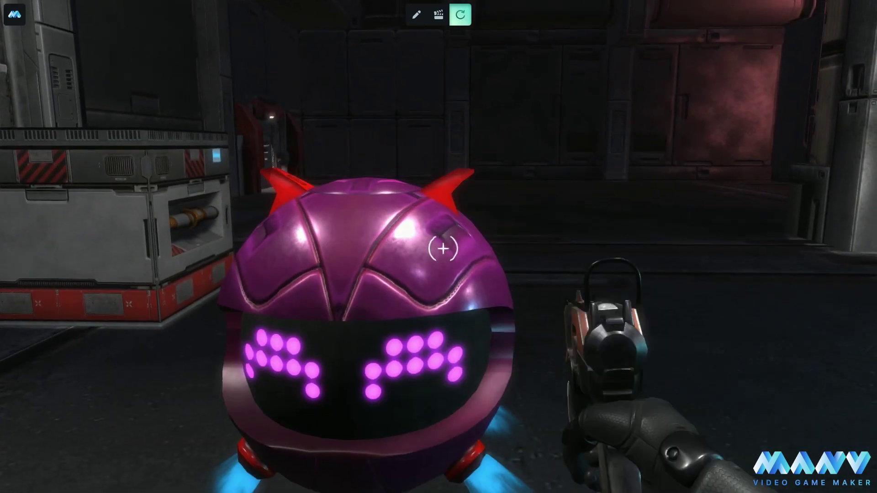
key("s")
key("w")
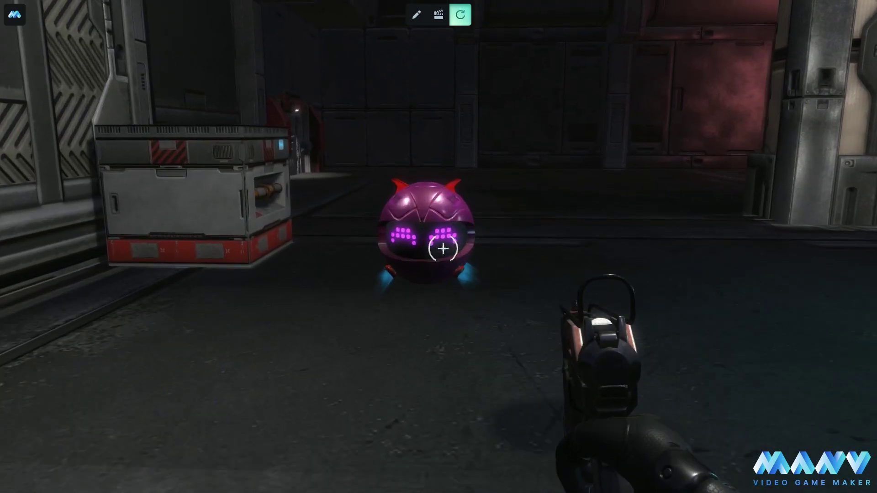
key("s")
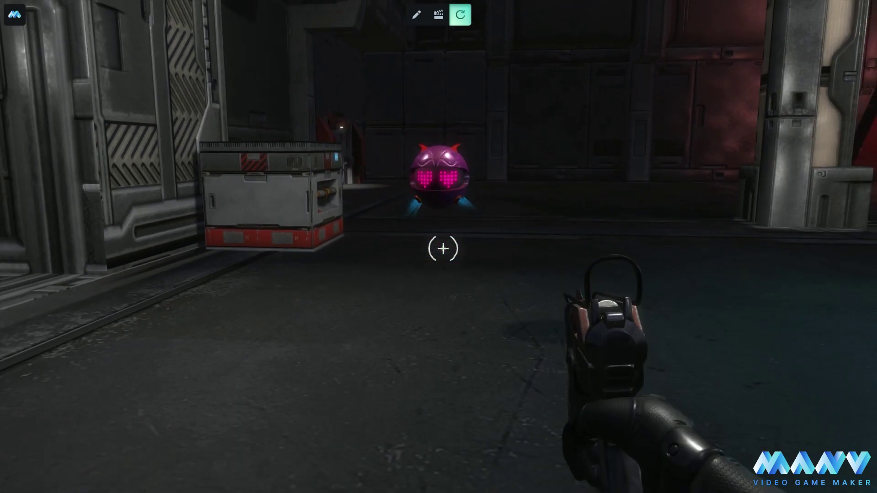
key("w")
key("s")
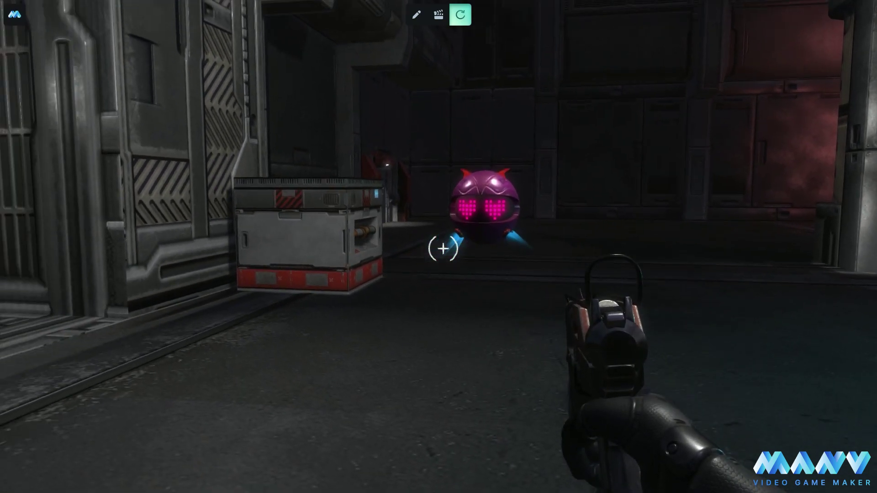
- Shoot the pet robot several times with the pistol to test the Getting Hit reaction and its expression changes
left_click(443, 249)
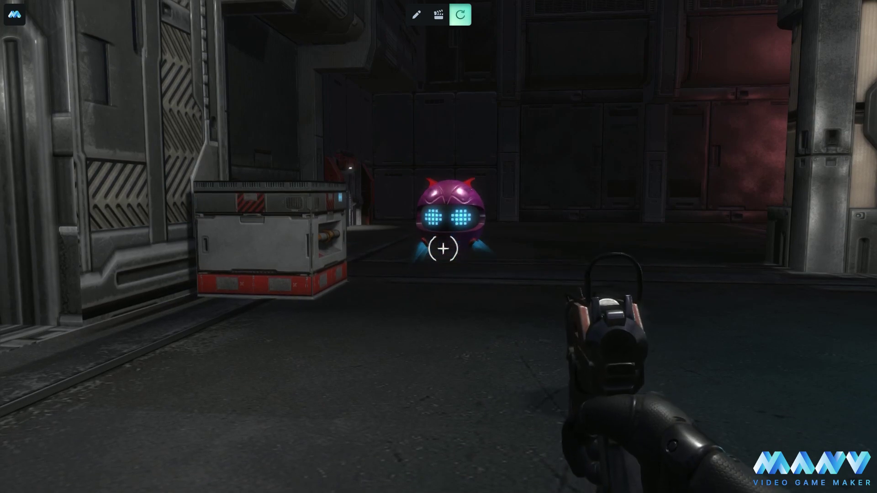
left_click(442, 249)
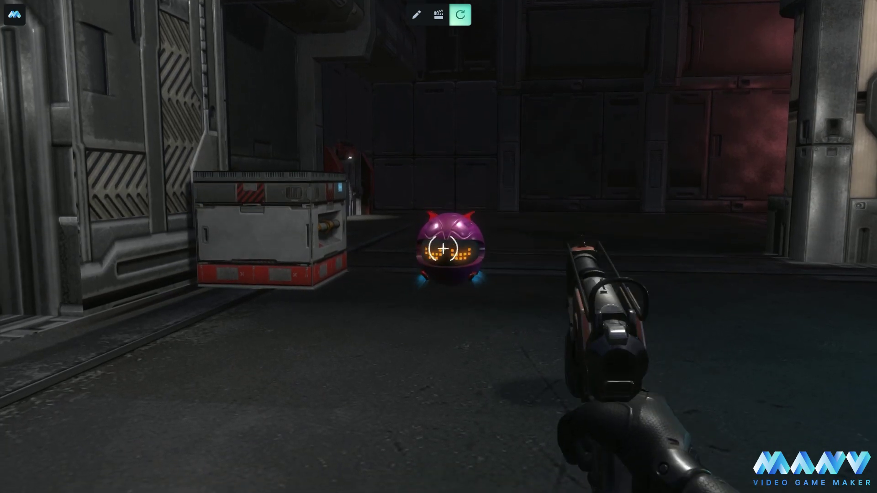
key("w")
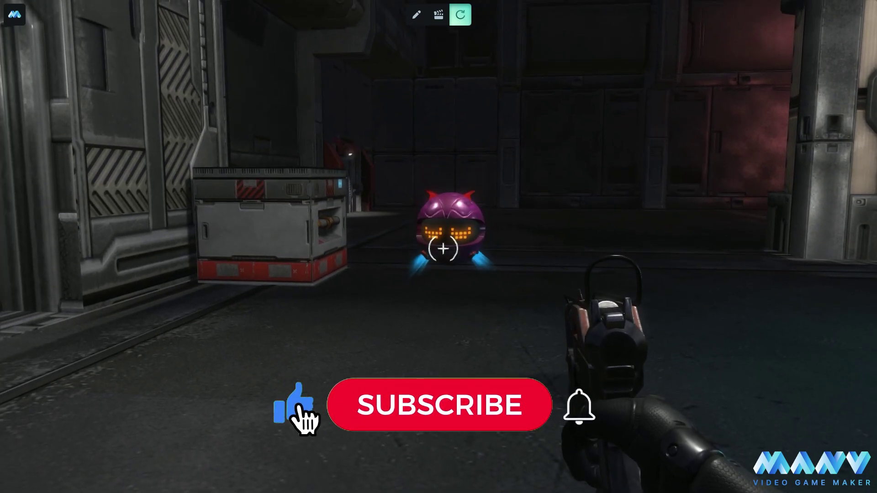
left_click(443, 249)
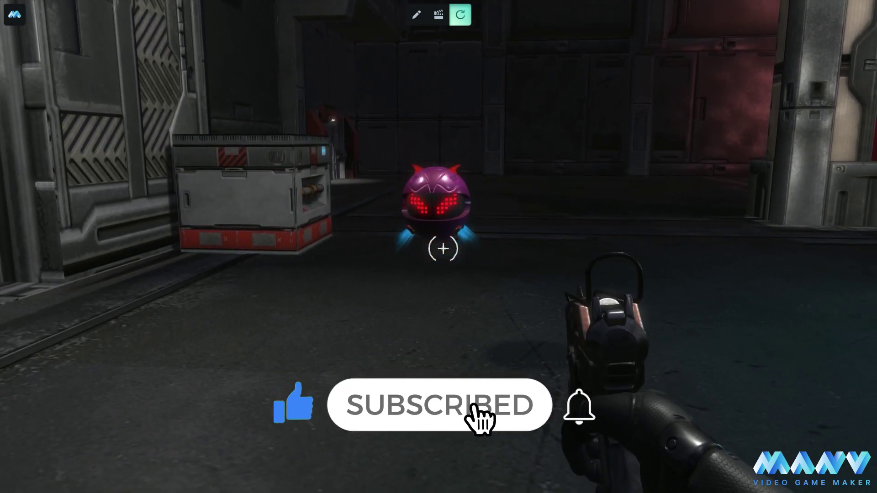
- Approach the shot robot repeatedly, backing off between contacts, to test whether petting restores its mood
key("w")
key("s")
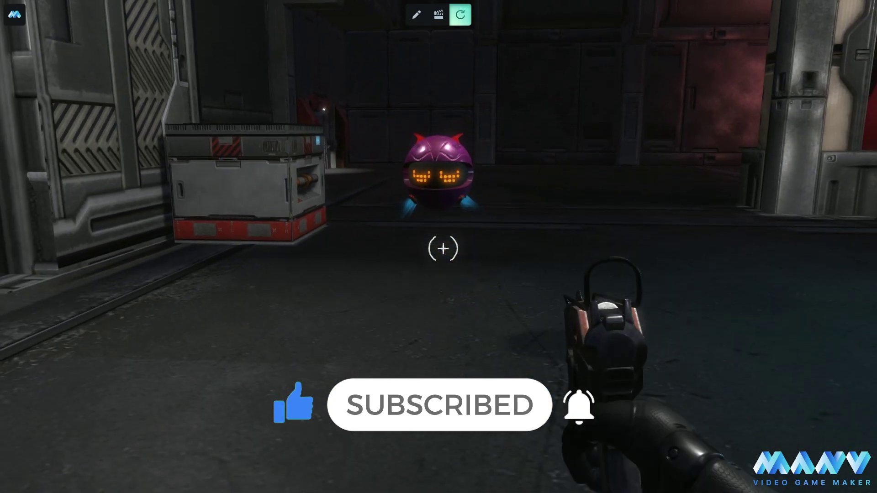
key("w")
key("s")
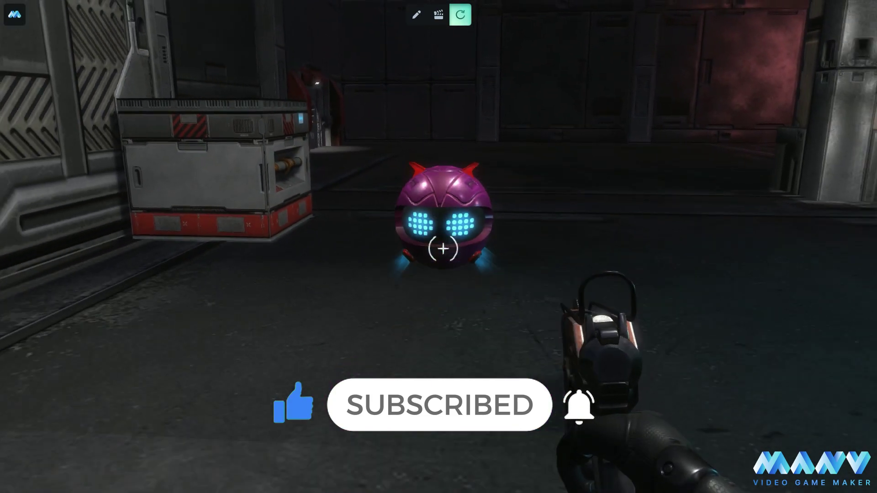
key("s")
key("w")
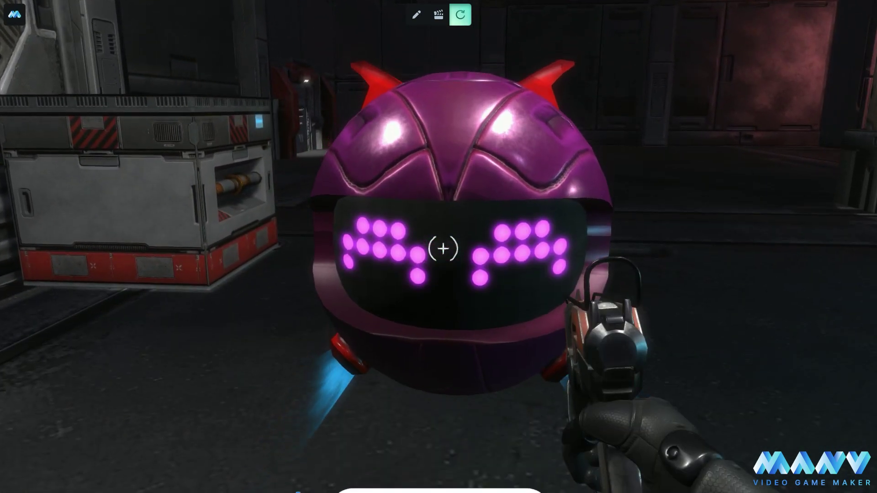